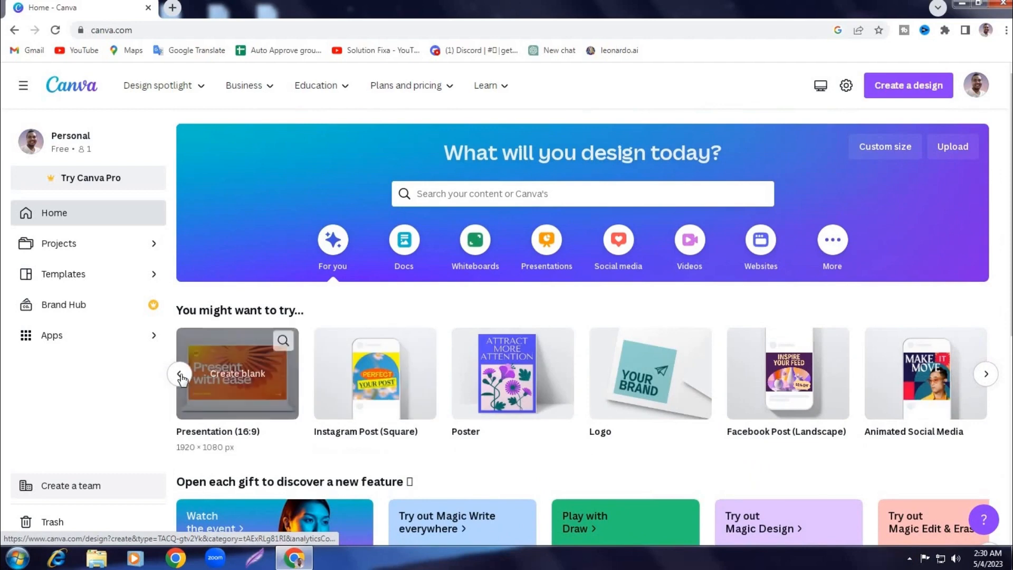
# Step: Create a blank YouTube Thumbnail design from the social media formats
pyautogui.click(179, 374)
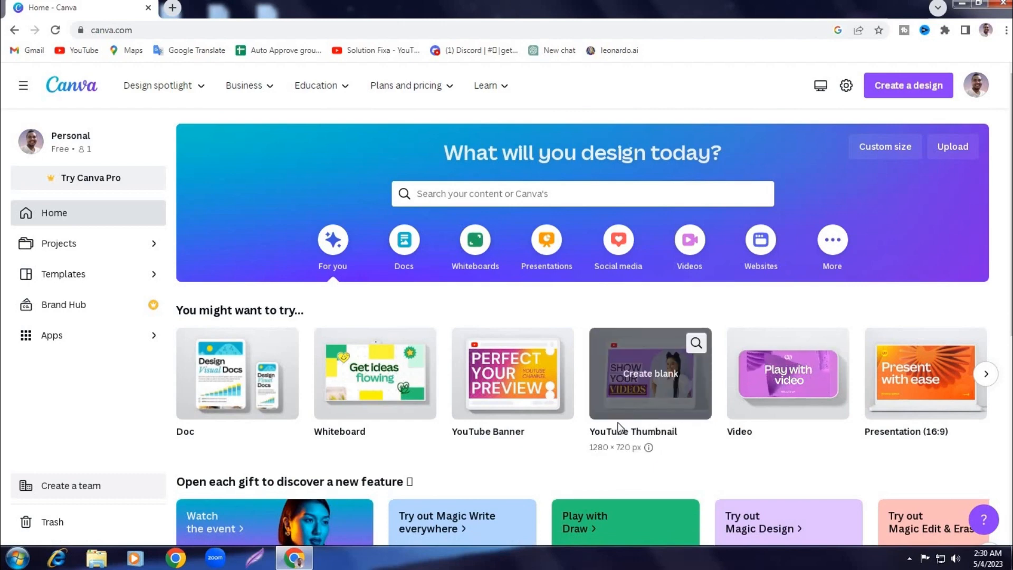
pyautogui.click(891, 90)
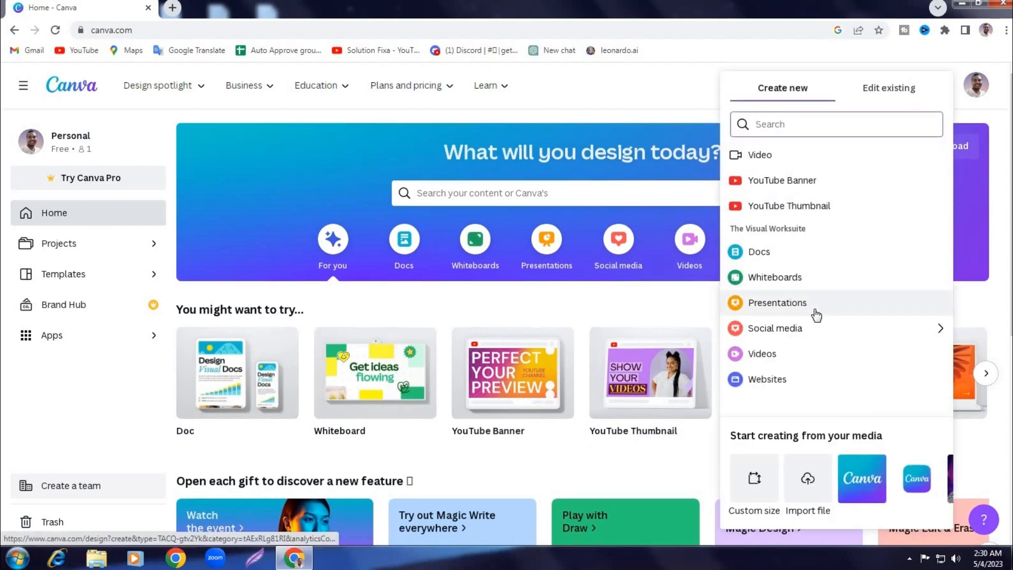
pyautogui.scroll(-3, 810, 332)
pyautogui.click(803, 336)
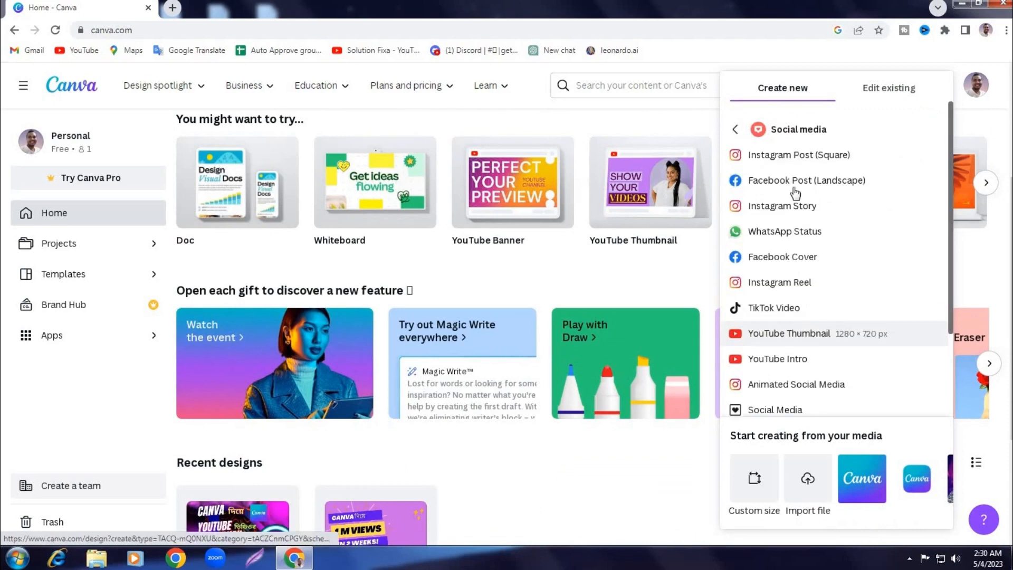
pyautogui.scroll(-2, 809, 301)
pyautogui.scroll(2, 812, 301)
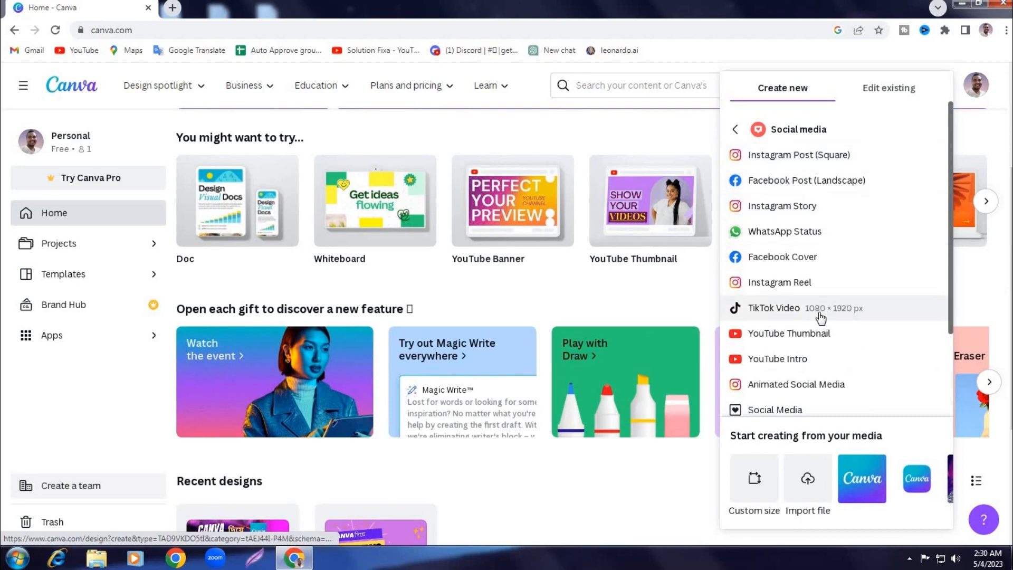
pyautogui.scroll(-2, 820, 316)
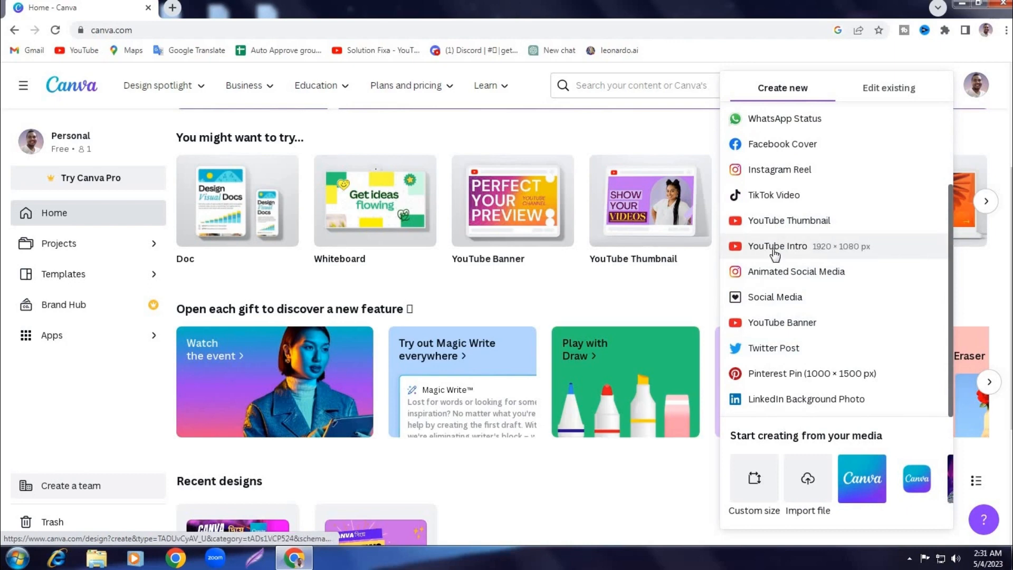
pyautogui.click(804, 227)
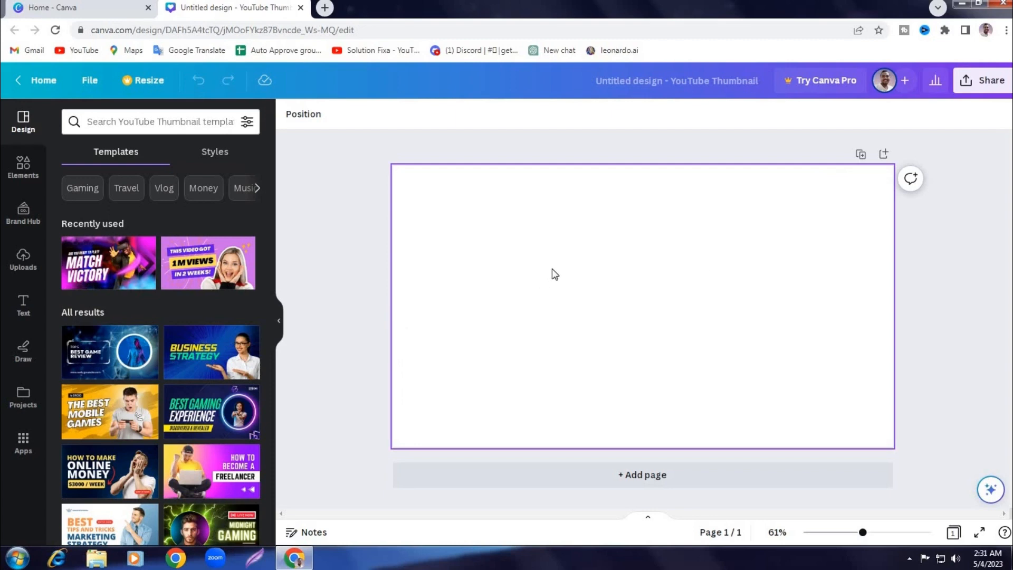
# Step: Try gradient backgrounds such as cyan-blue and red-orange on the blank page, and settle on the solid yellow background colour
pyautogui.click(516, 265)
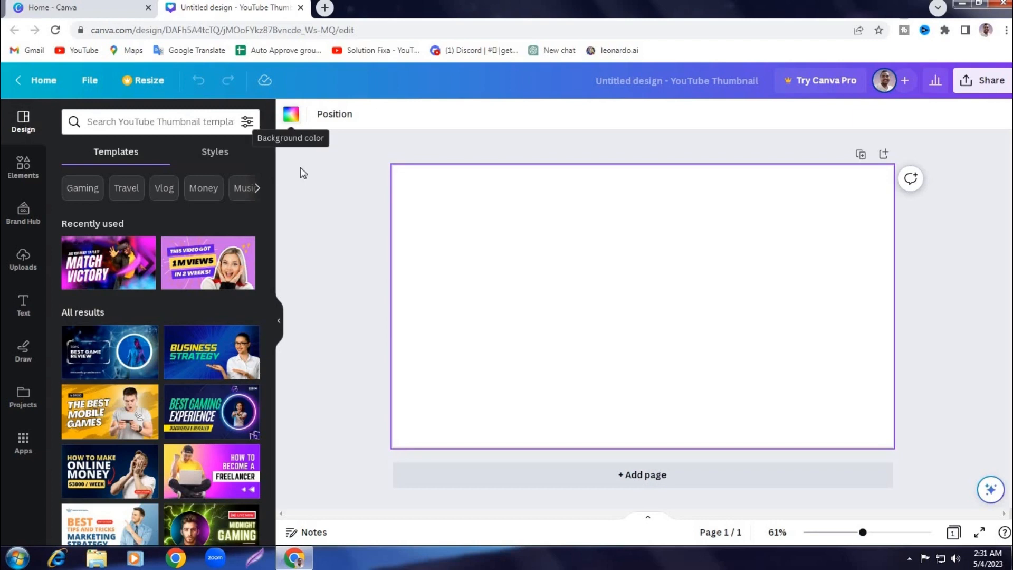
pyautogui.click(291, 115)
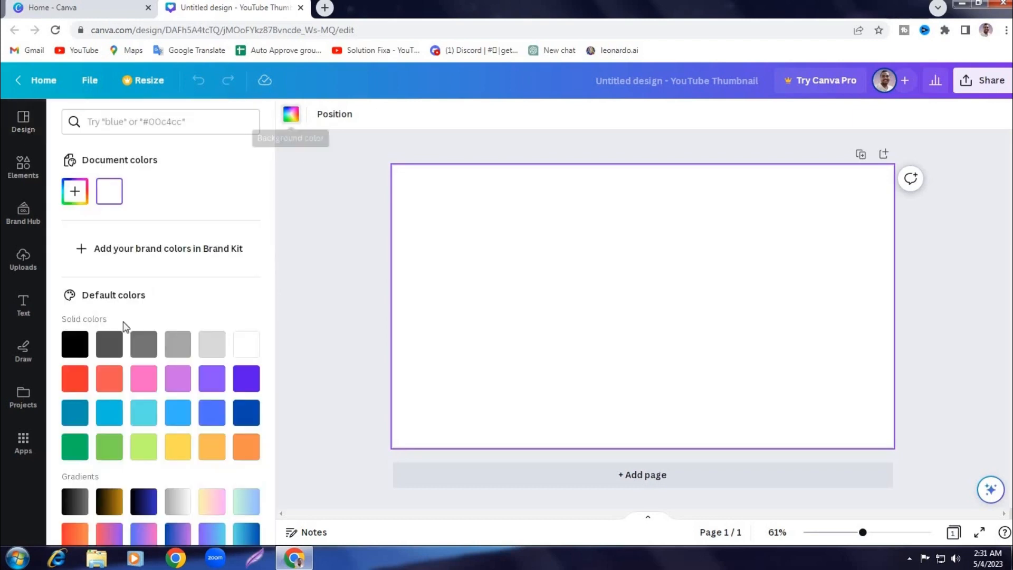
pyautogui.scroll(-2, 149, 378)
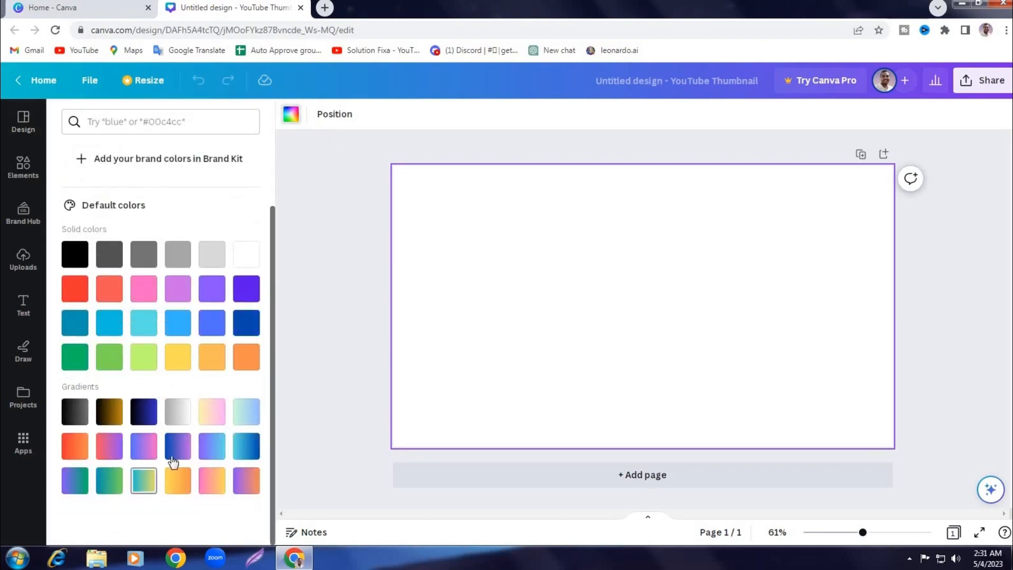
pyautogui.click(177, 446)
pyautogui.click(180, 357)
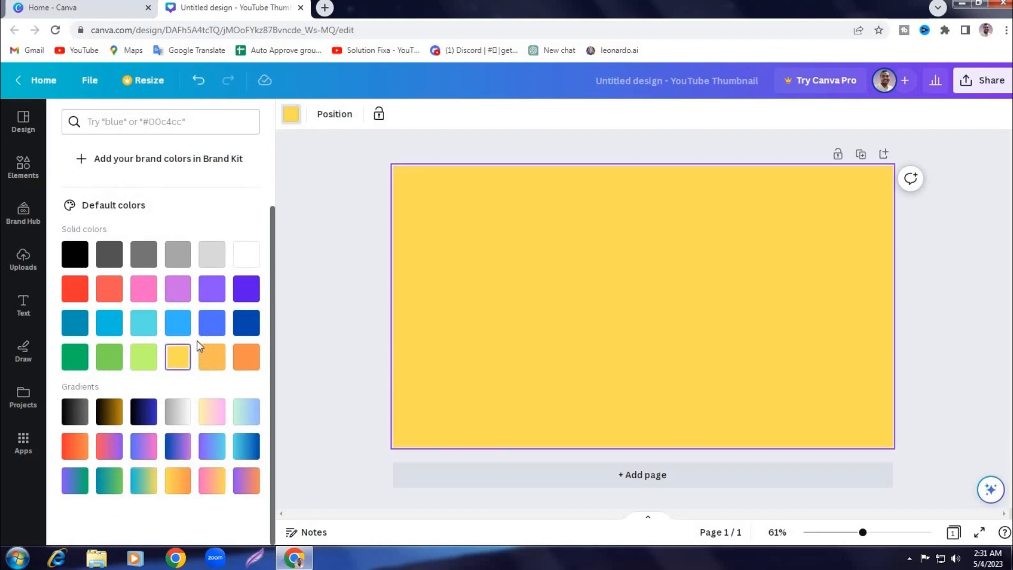
pyautogui.click(247, 449)
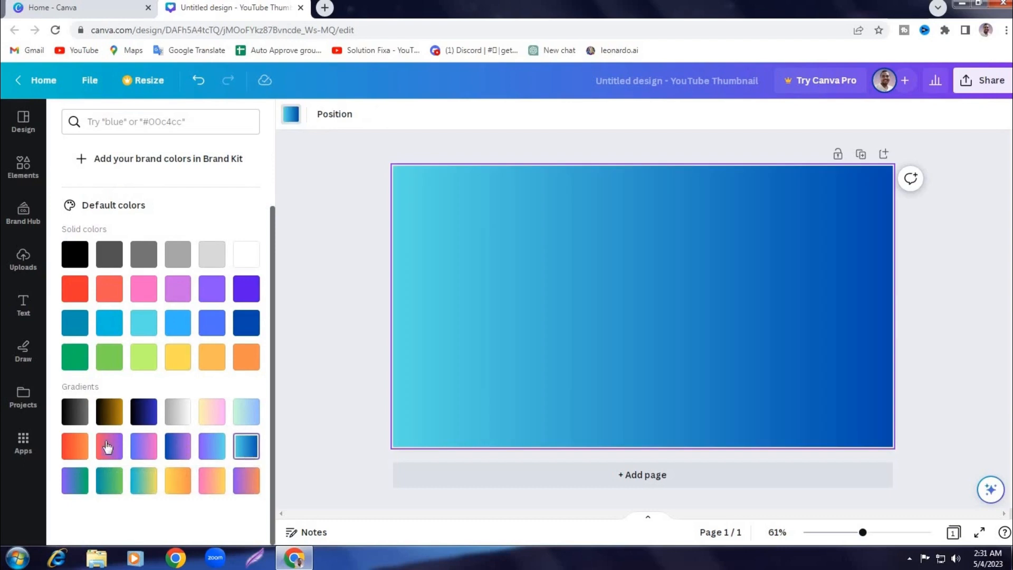
pyautogui.click(80, 451)
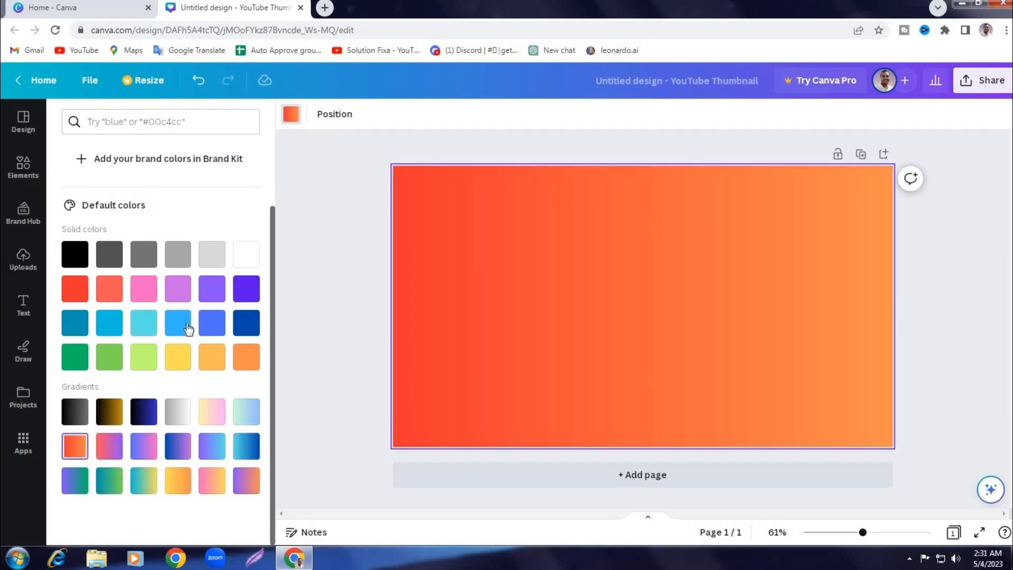
pyautogui.click(178, 355)
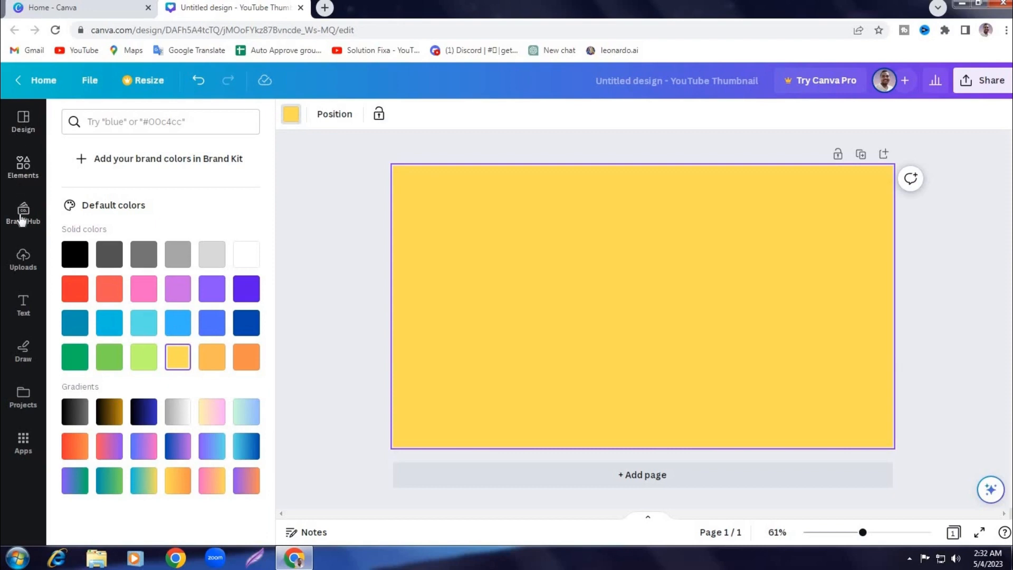
# Step: Add a default heading text box to the yellow page
pyautogui.click(23, 303)
pyautogui.click(24, 303)
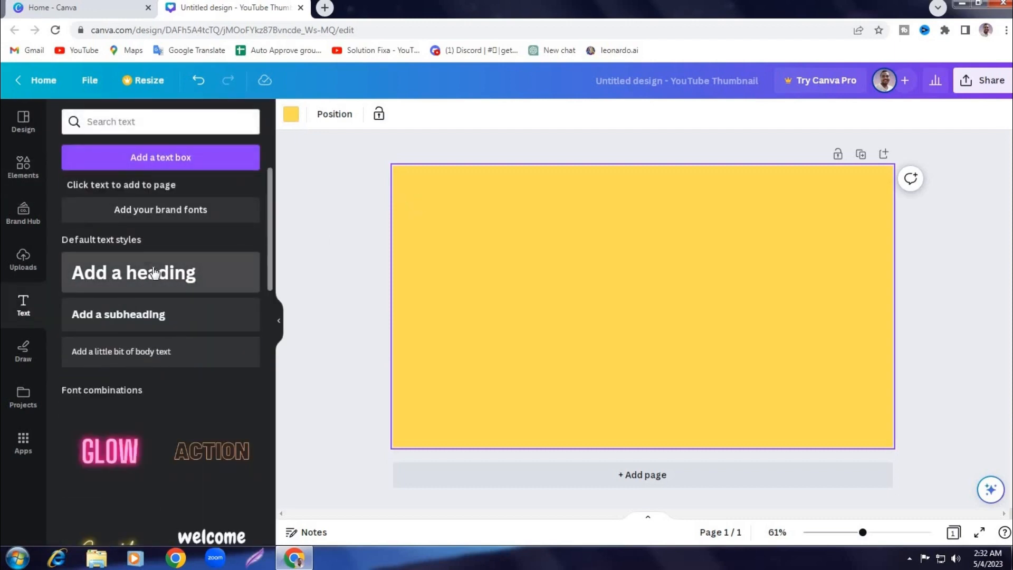
pyautogui.click(227, 268)
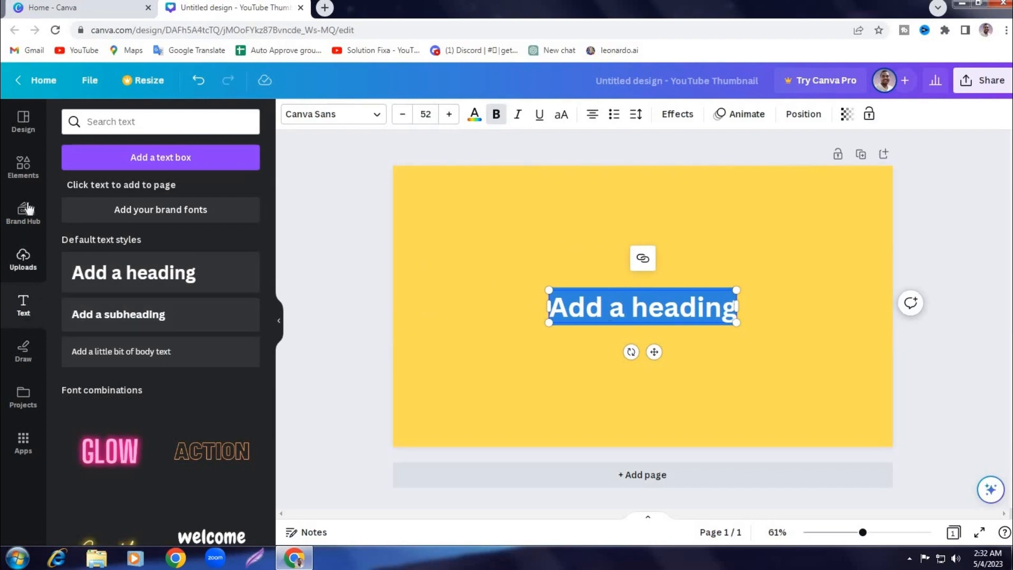
# Step: Browse the elements library, looking through its keyword suggestions, shapes, graphics, grids and graphic collections
pyautogui.click(23, 167)
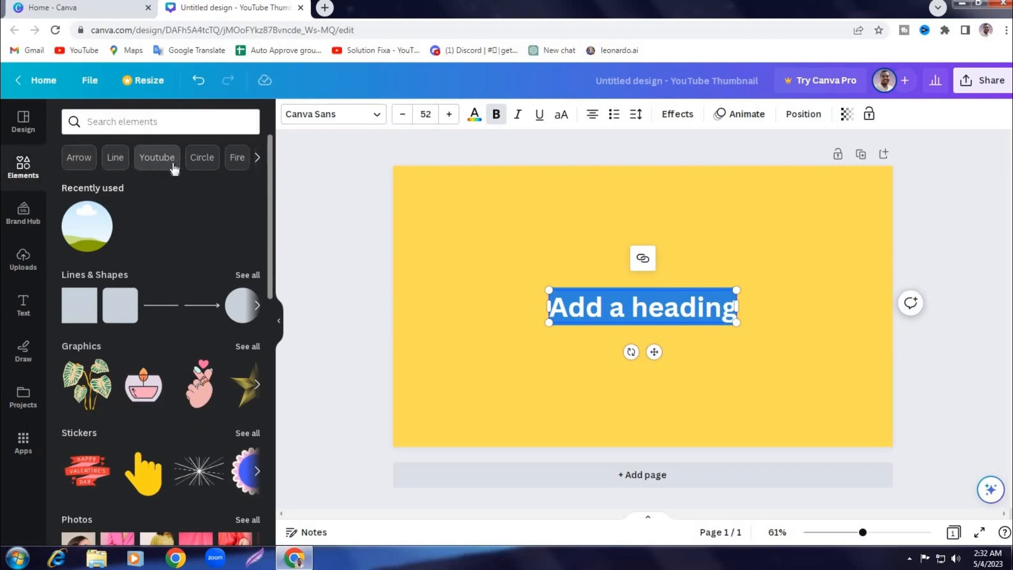
pyautogui.click(258, 158)
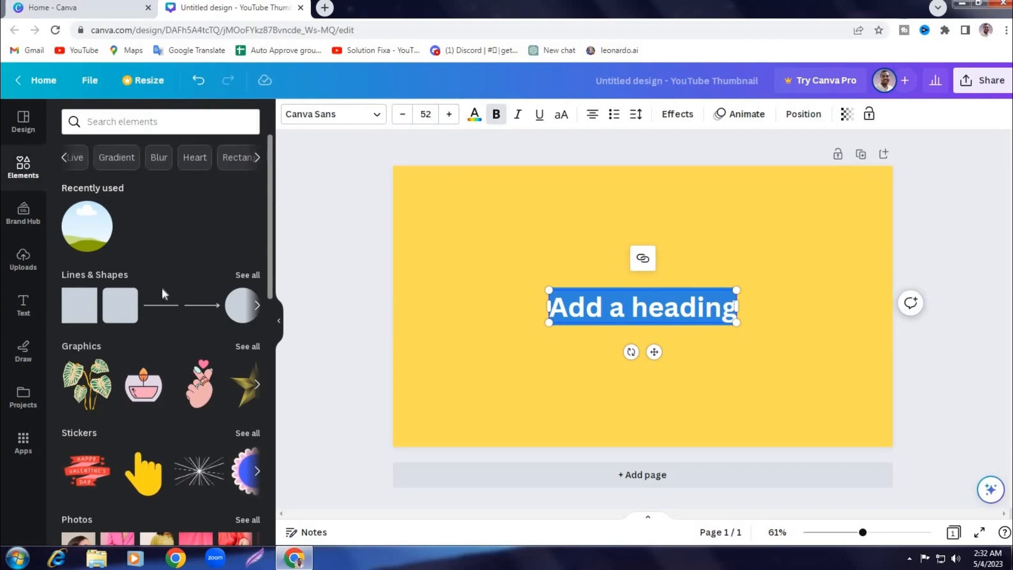
pyautogui.scroll(-15, 214, 351)
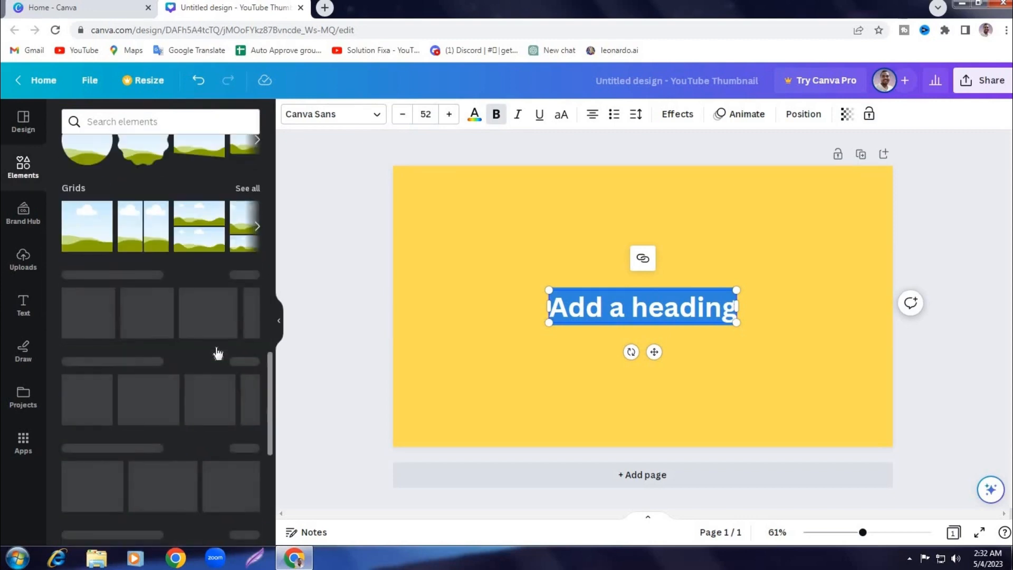
pyautogui.scroll(-10, 217, 354)
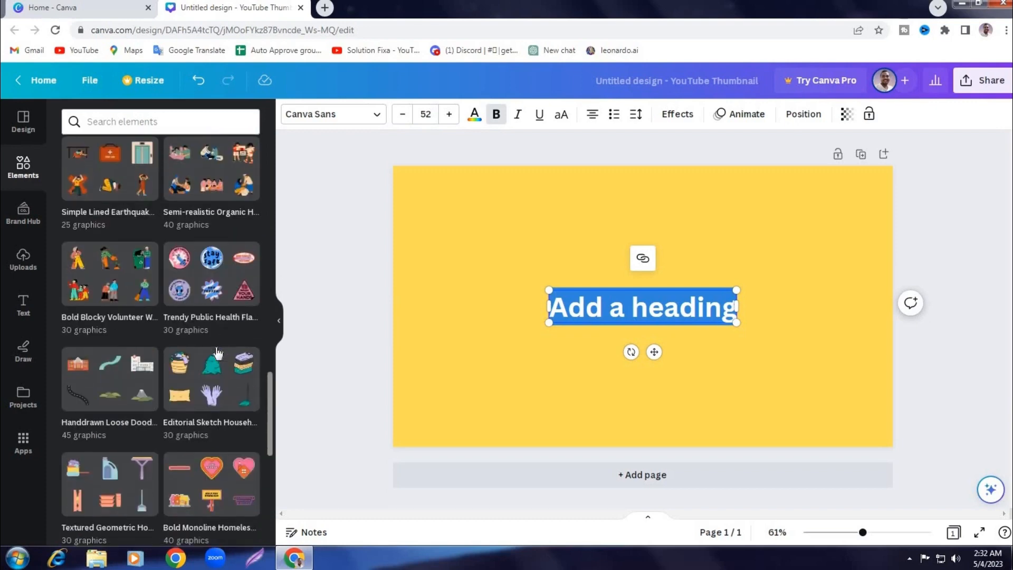
pyautogui.scroll(20, 217, 353)
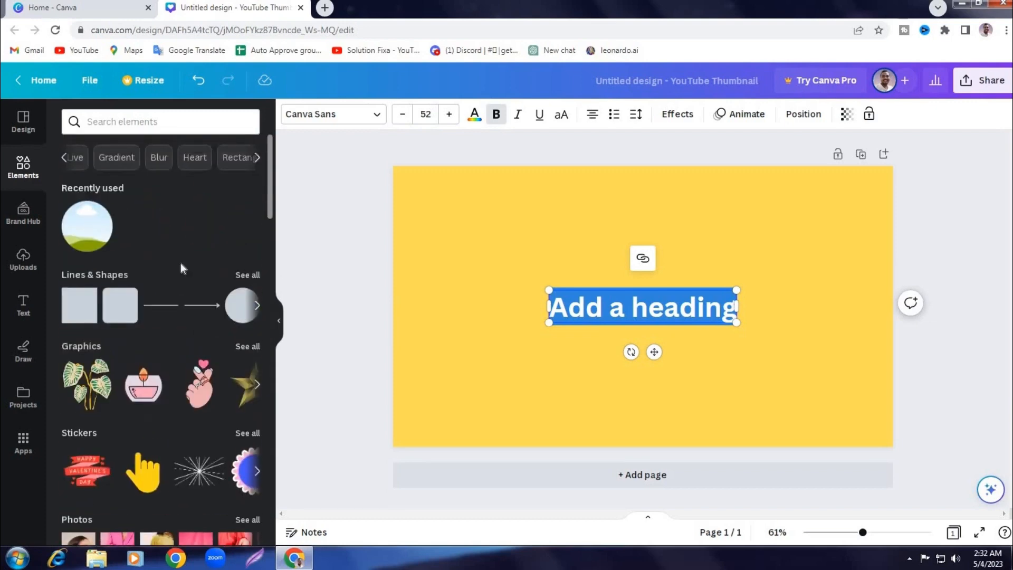
# Step: Return to the thumbnail templates and delete the heading text box from the page
pyautogui.click(23, 122)
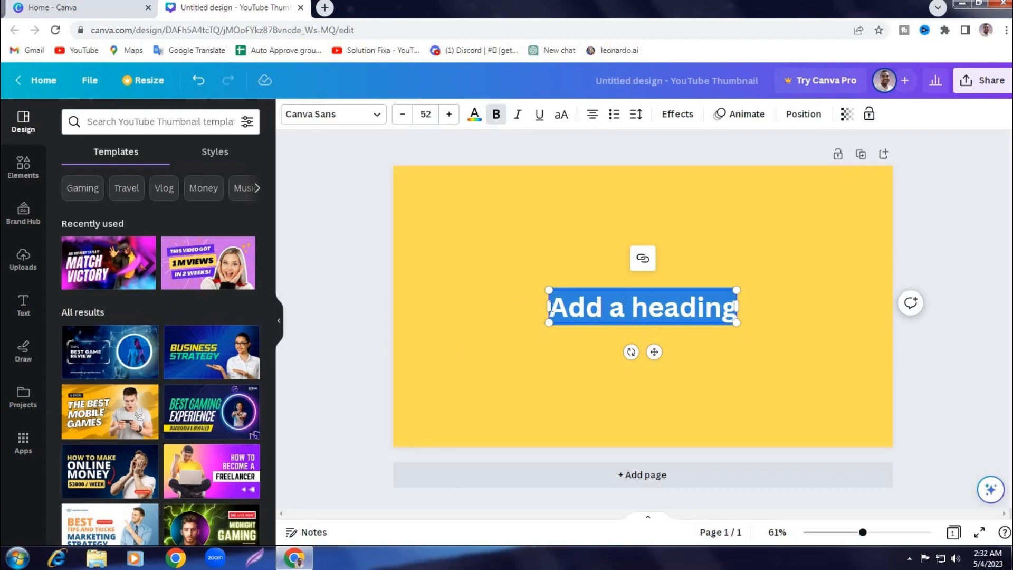
pyautogui.click(542, 316)
pyautogui.click(622, 322)
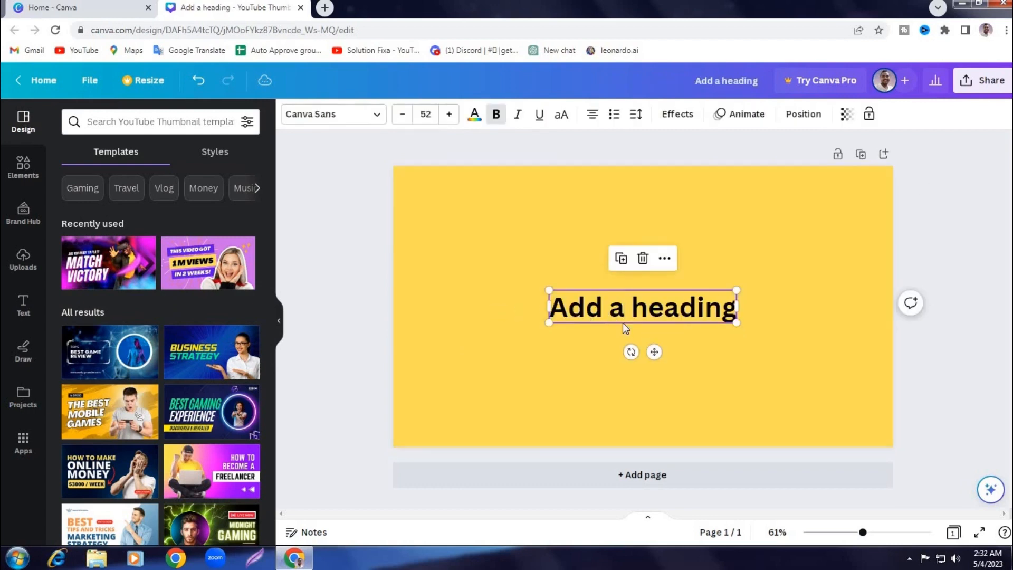
pyautogui.click(641, 258)
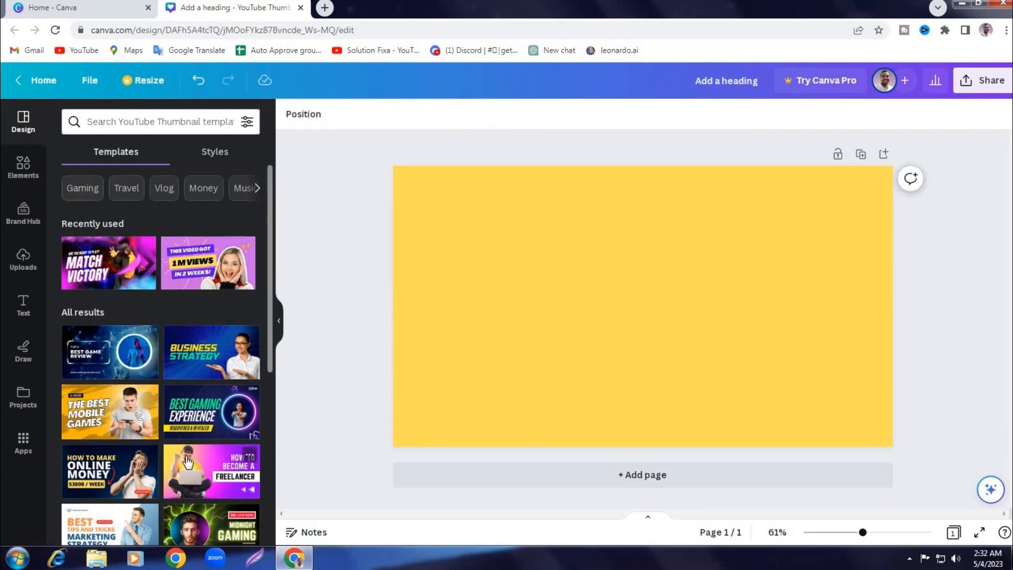
# Step: Look through the available YouTube thumbnail templates for a suitable layout
pyautogui.scroll(-5, 186, 457)
pyautogui.scroll(-5, 185, 454)
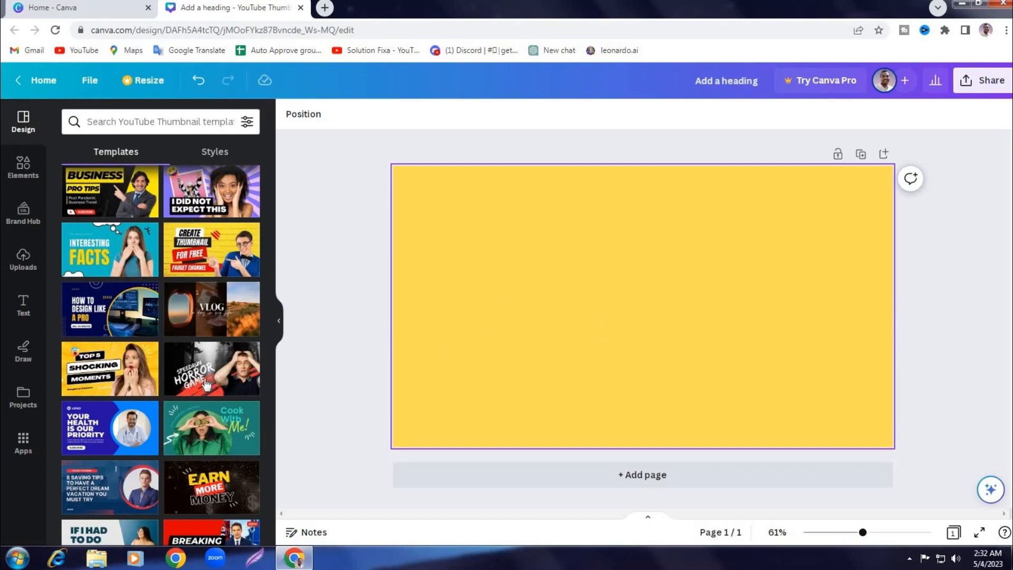
pyautogui.scroll(10, 206, 380)
pyautogui.scroll(1, 205, 376)
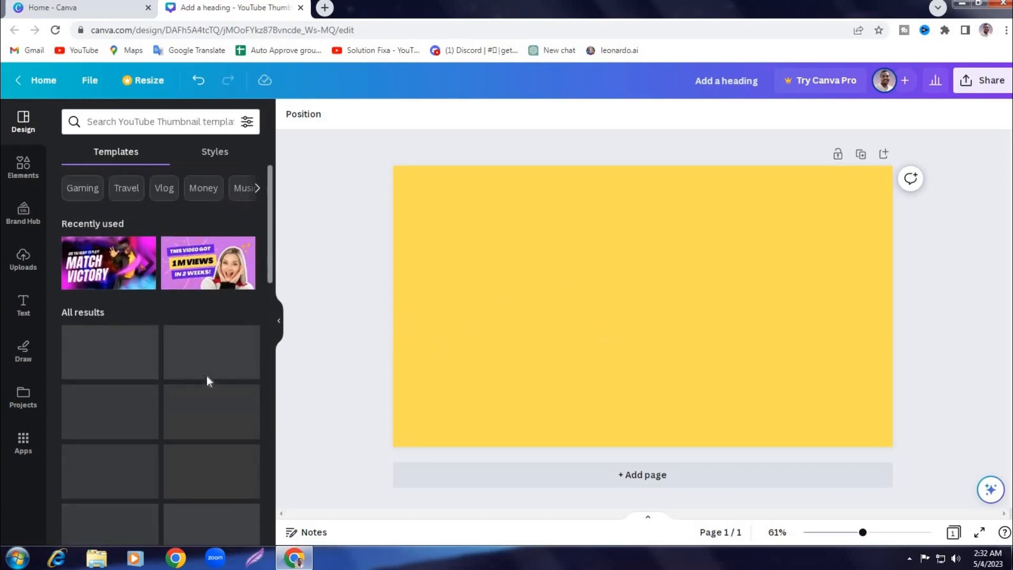
pyautogui.scroll(-1, 174, 366)
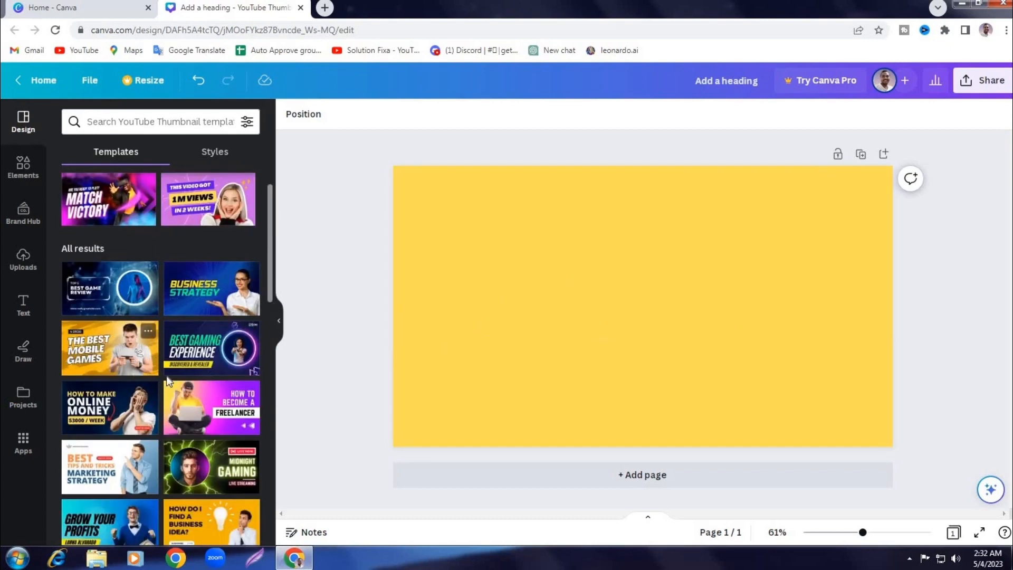
pyautogui.scroll(-3, 177, 381)
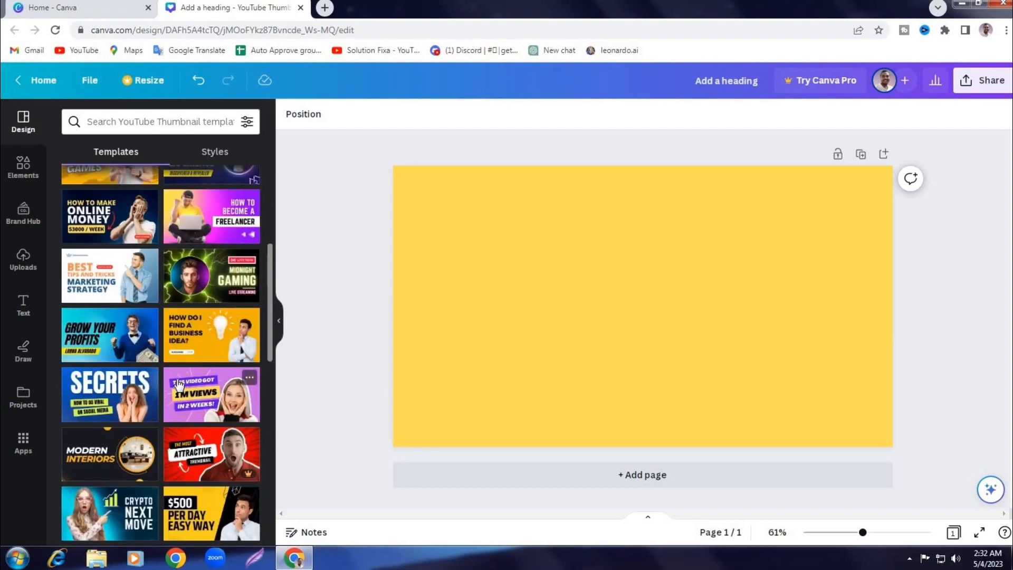
pyautogui.scroll(-2, 178, 384)
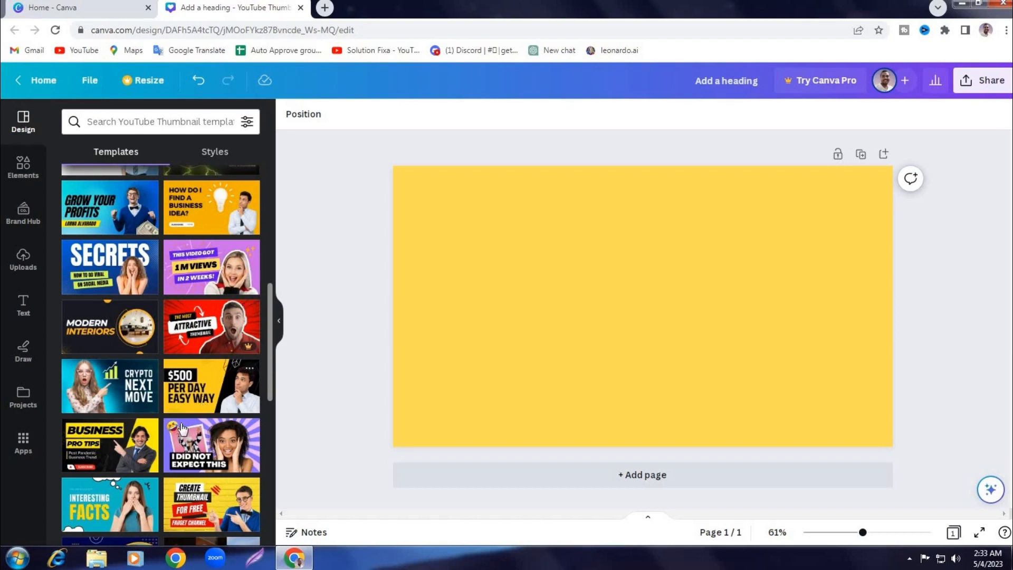
pyautogui.scroll(-4, 130, 415)
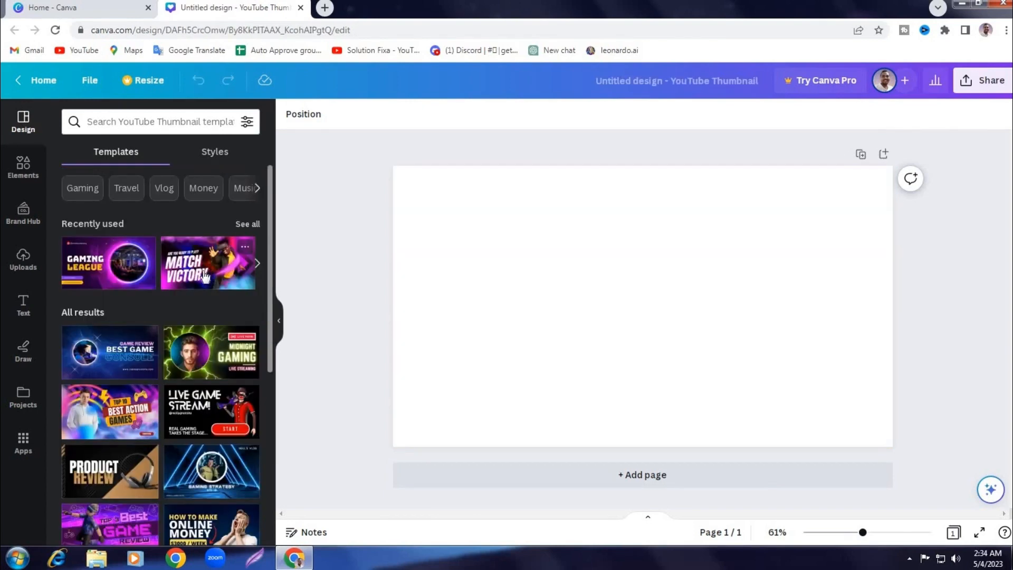
# Step: Apply the MATCH VICTORY gaming template to the blank thumbnail and move its tagline and title slightly upward
pyautogui.click(203, 275)
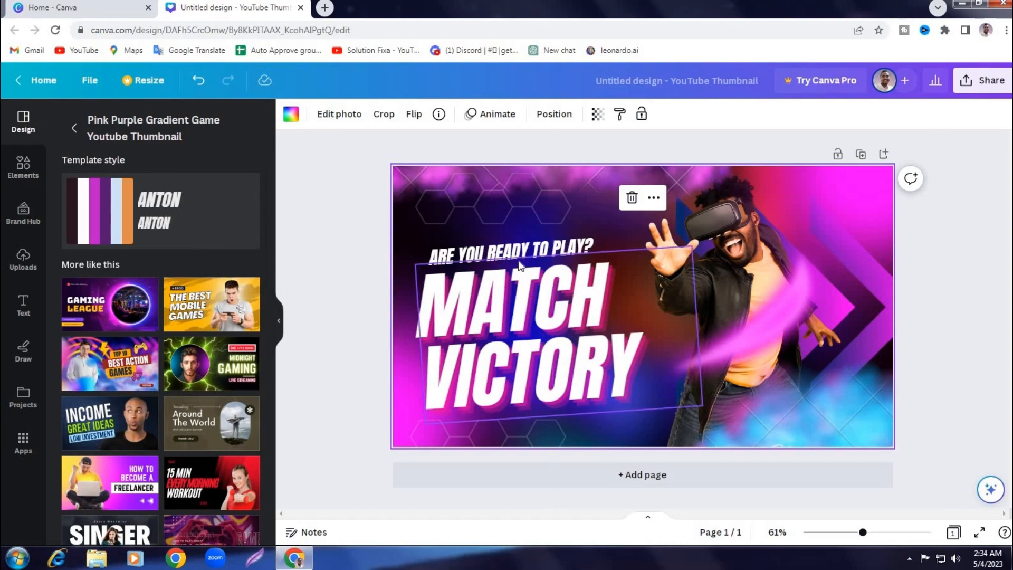
pyautogui.moveTo(522, 262); pyautogui.dragTo(522, 217)
pyautogui.moveTo(521, 305); pyautogui.dragTo(526, 280)
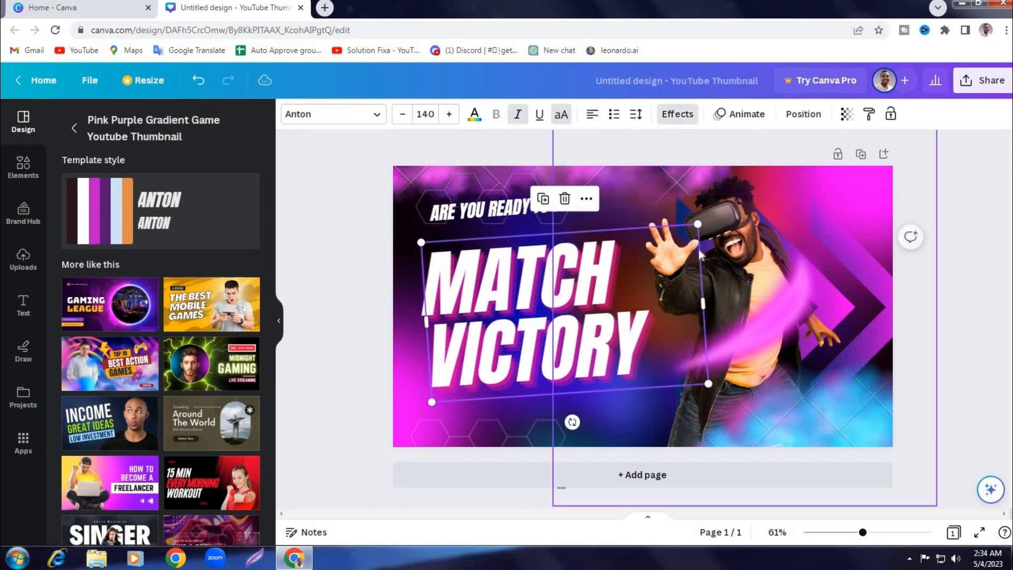
# Step: Delete the pink light swirl and the photo of the man in the VR headset, and reposition the MATCH VICTORY title
pyautogui.click(763, 312)
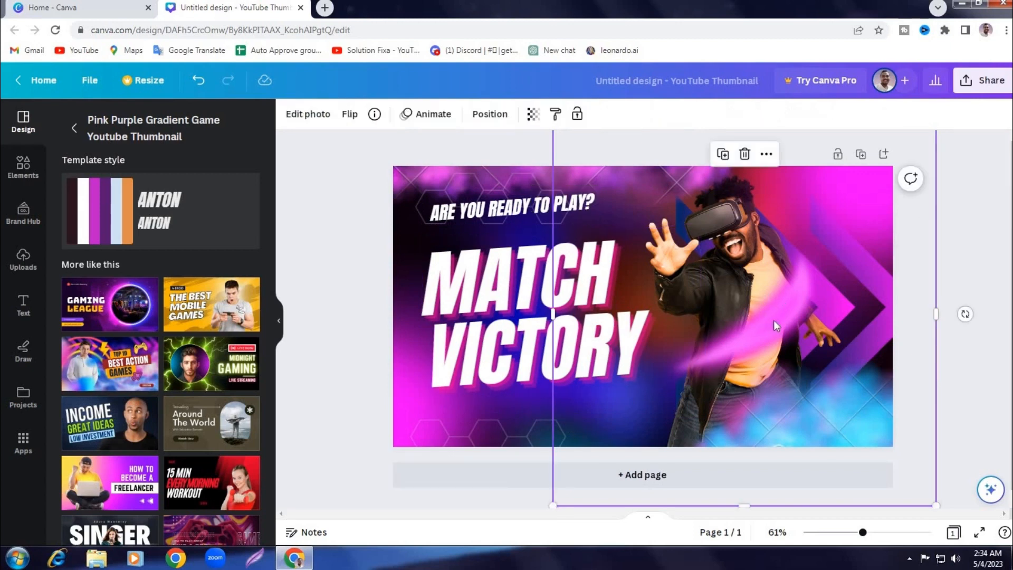
pyautogui.click(744, 154)
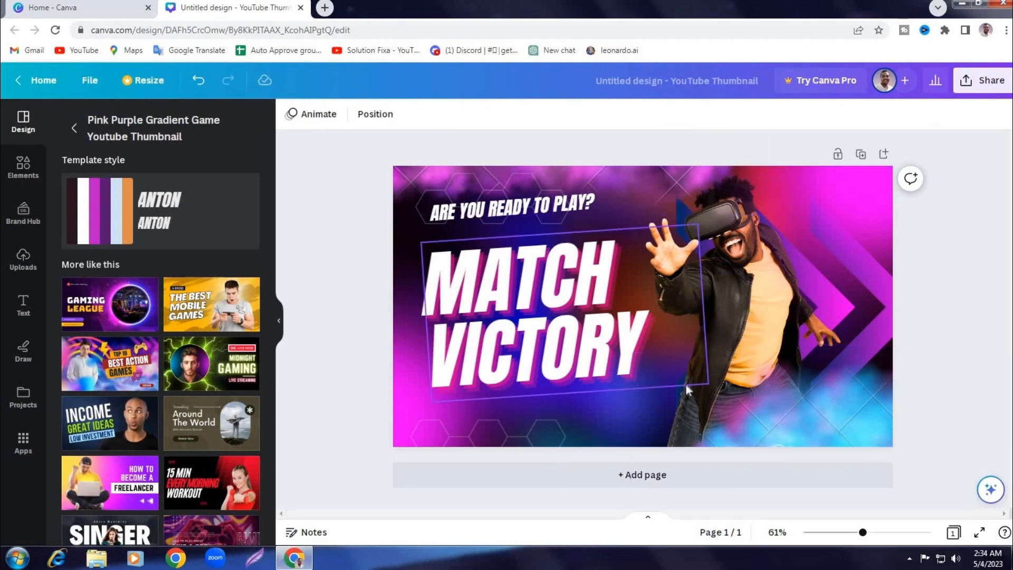
pyautogui.moveTo(686, 390); pyautogui.dragTo(596, 409)
pyautogui.click(694, 285)
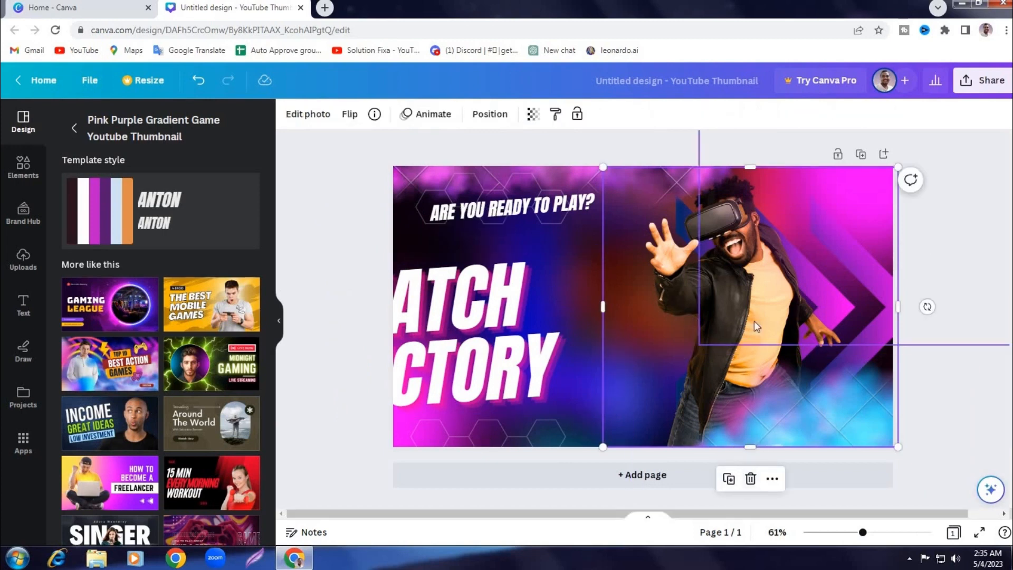
pyautogui.click(750, 478)
pyautogui.moveTo(515, 346); pyautogui.dragTo(573, 334)
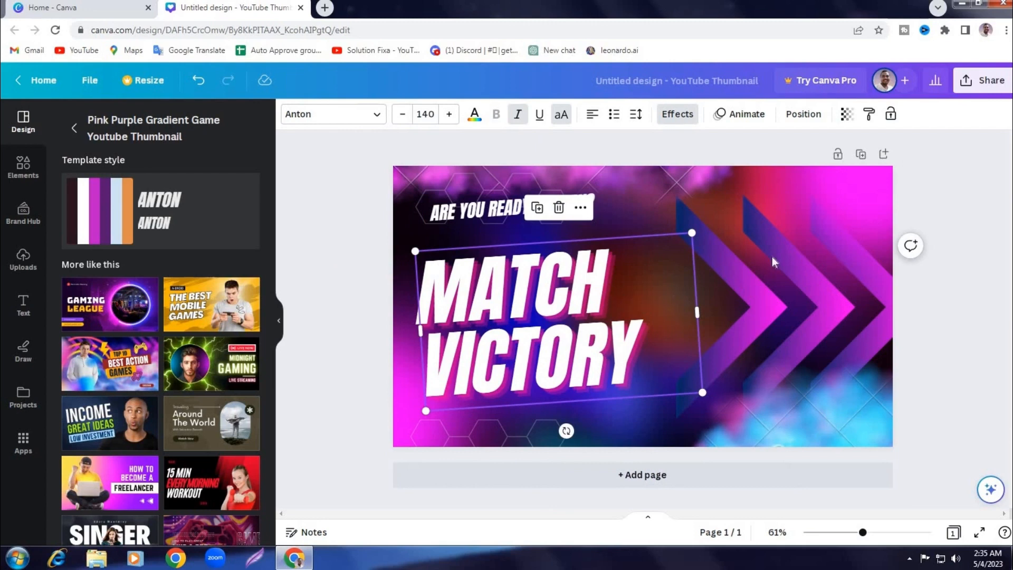
# Step: Replace the ARE YOU READY TO PLAY? tagline with CANVA and enlarge it to size 102 above the title
pyautogui.click(720, 302)
pyautogui.click(549, 209)
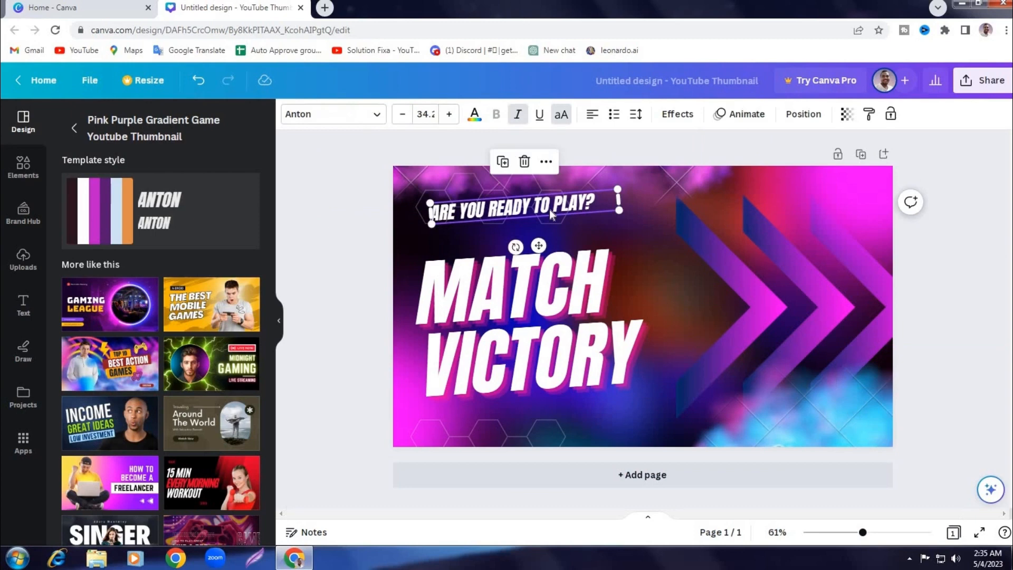
pyautogui.click(549, 208)
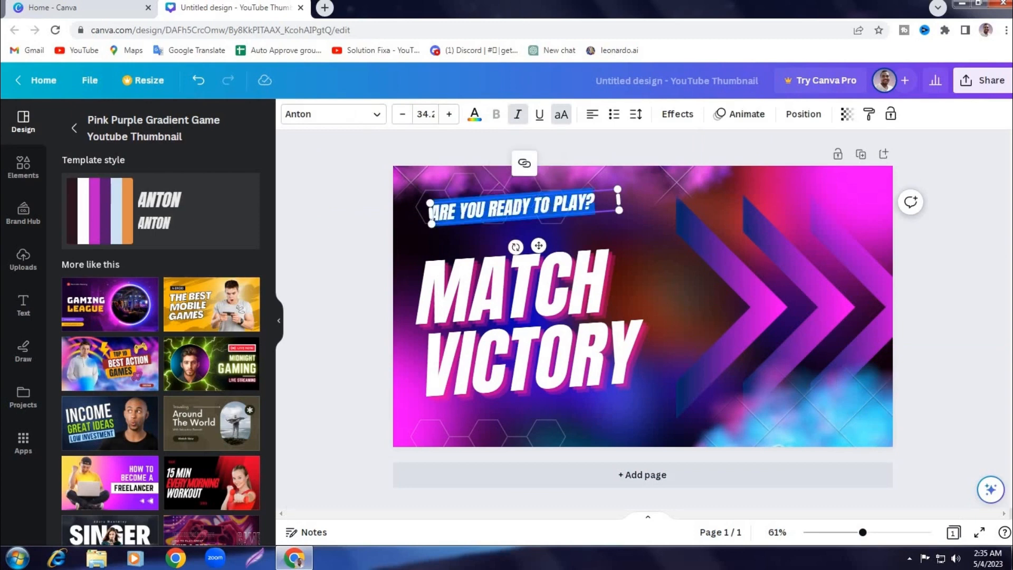
pyautogui.write('CA')
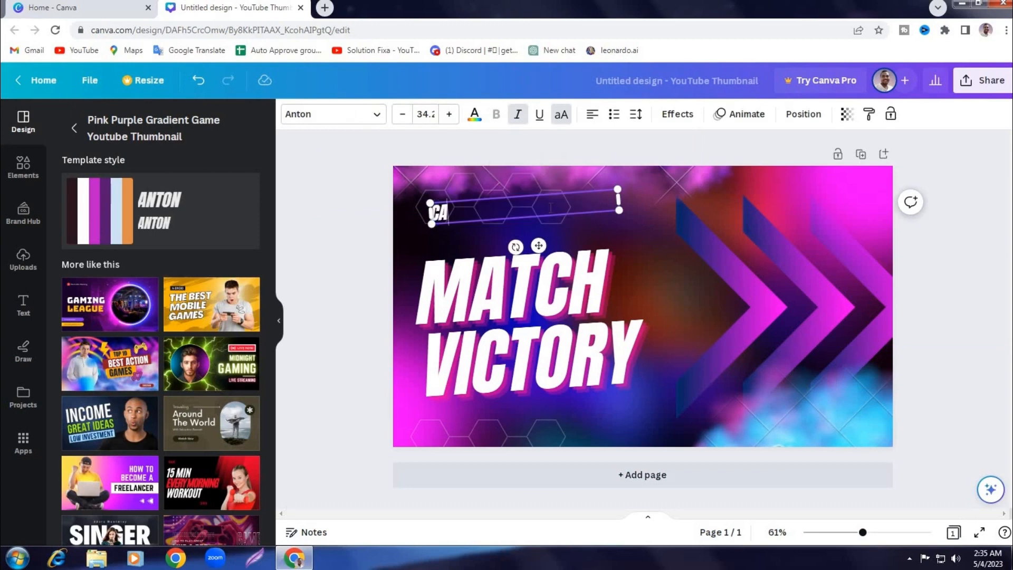
pyautogui.write('NVA')
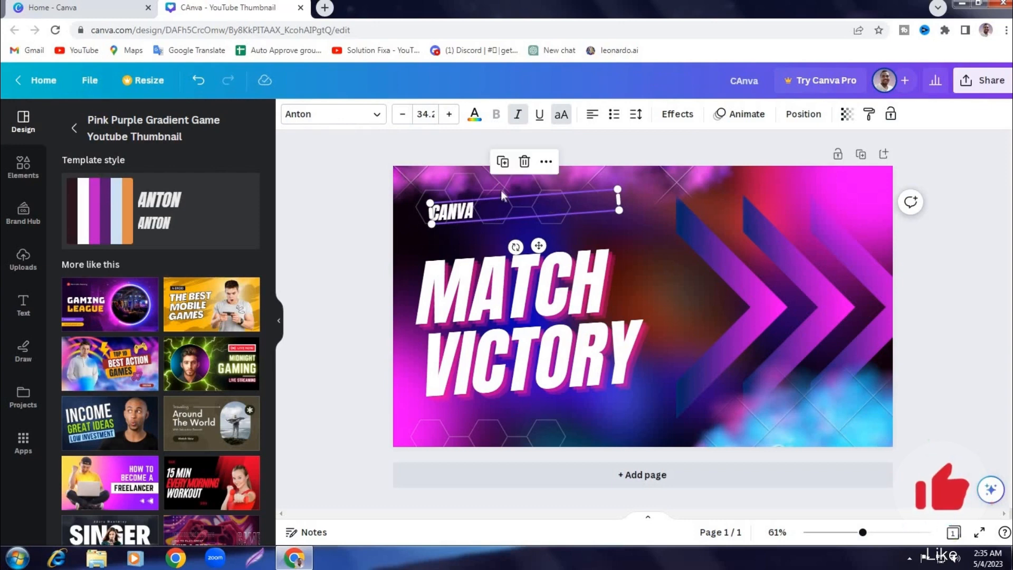
pyautogui.moveTo(449, 119); pyautogui.dragTo(451, 119)
pyautogui.moveTo(485, 193); pyautogui.dragTo(430, 175)
# Step: Replace the MATCH VICTORY title with YOUTUBE THUMBNAIL and widen its box so THUMBNAIL fits on one line
pyautogui.click(498, 280)
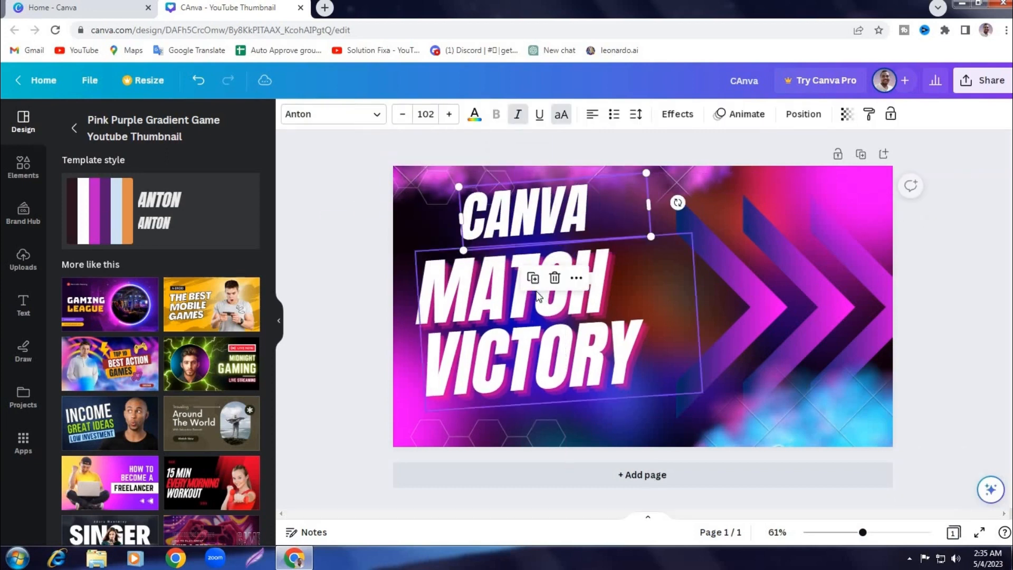
pyautogui.doubleClick(508, 305)
pyautogui.write('YOUTUBE')
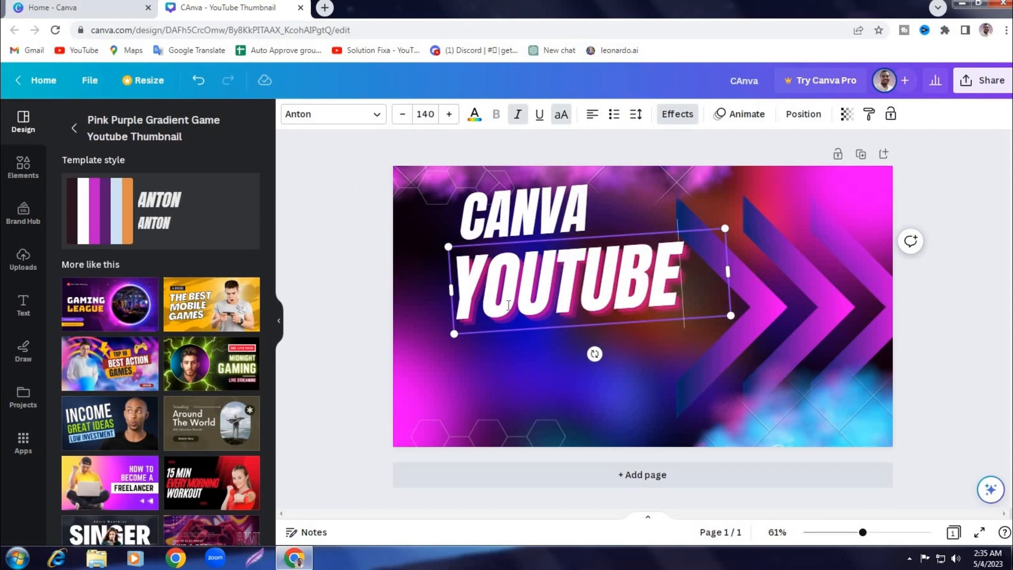
pyautogui.write(' THUMBNAIL')
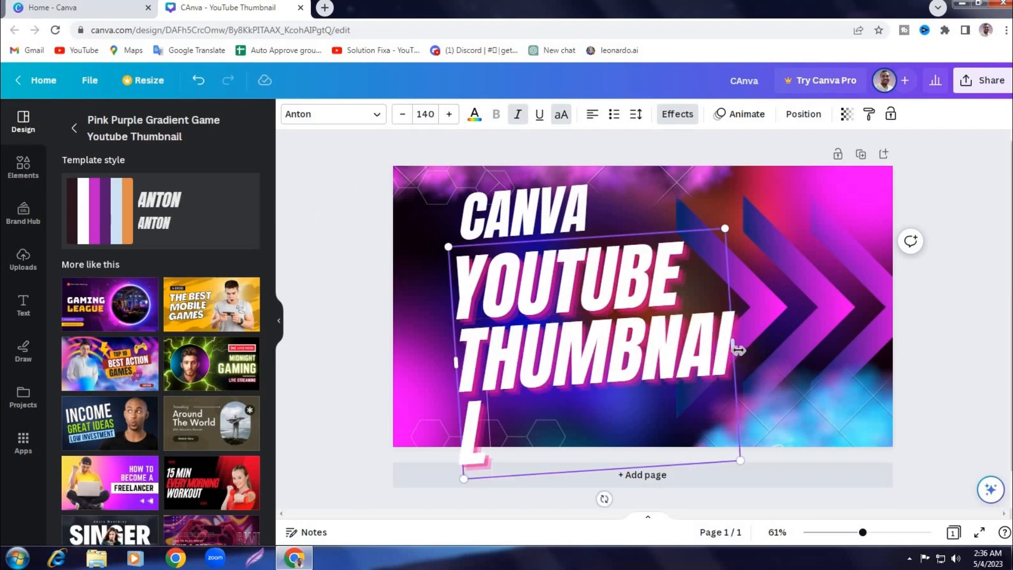
pyautogui.moveTo(735, 346); pyautogui.dragTo(772, 344)
pyautogui.click(815, 316)
# Step: Shift the title and the CANVA text slightly upward, and shrink the YOUTUBE THUMBNAIL title so it ends before the arrows
pyautogui.moveTo(549, 355); pyautogui.dragTo(551, 346)
pyautogui.click(797, 406)
pyautogui.click(575, 221)
pyautogui.moveTo(575, 221); pyautogui.dragTo(567, 213)
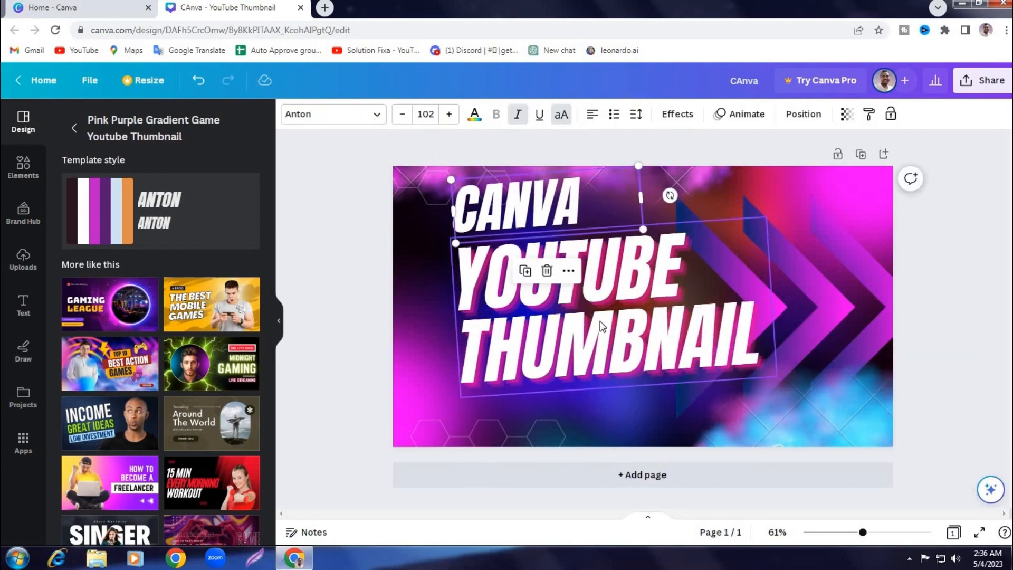
pyautogui.click(601, 325)
pyautogui.moveTo(773, 367); pyautogui.dragTo(678, 328)
pyautogui.click(712, 332)
# Step: Apply the Glitch effect to the CANVA text
pyautogui.click(562, 211)
pyautogui.click(678, 117)
pyautogui.click(156, 351)
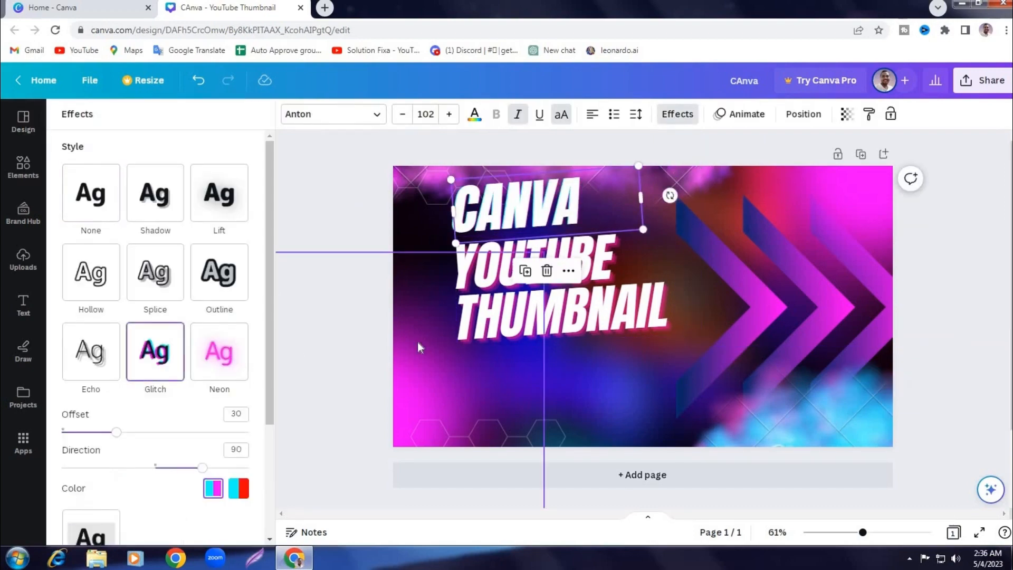
pyautogui.click(217, 351)
pyautogui.click(155, 359)
pyautogui.click(454, 388)
# Step: Move the YOUTUBE THUMBNAIL title and the CANVA text slightly downward
pyautogui.click(671, 384)
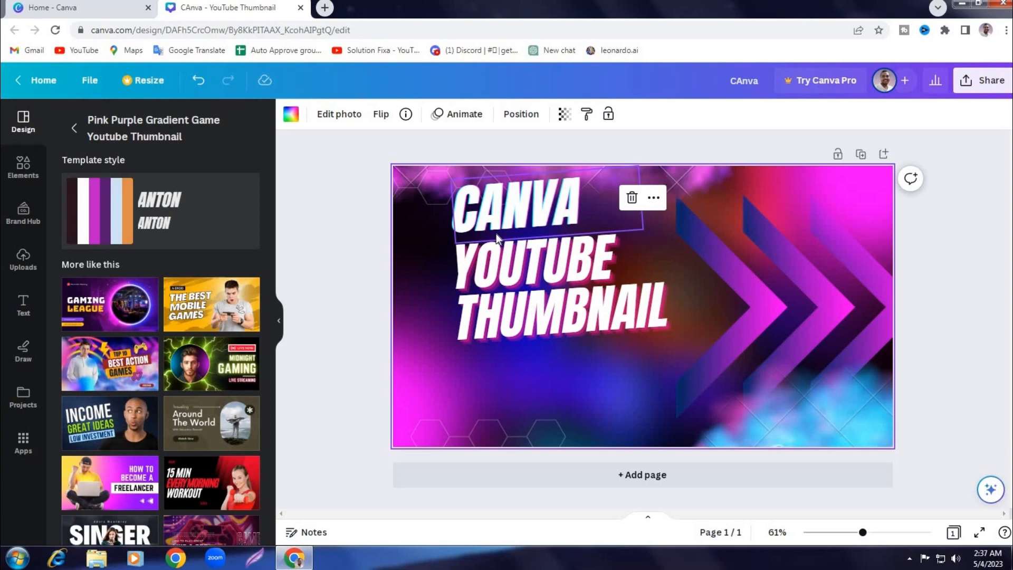
pyautogui.moveTo(538, 276); pyautogui.dragTo(541, 285)
pyautogui.moveTo(513, 212); pyautogui.dragTo(506, 224)
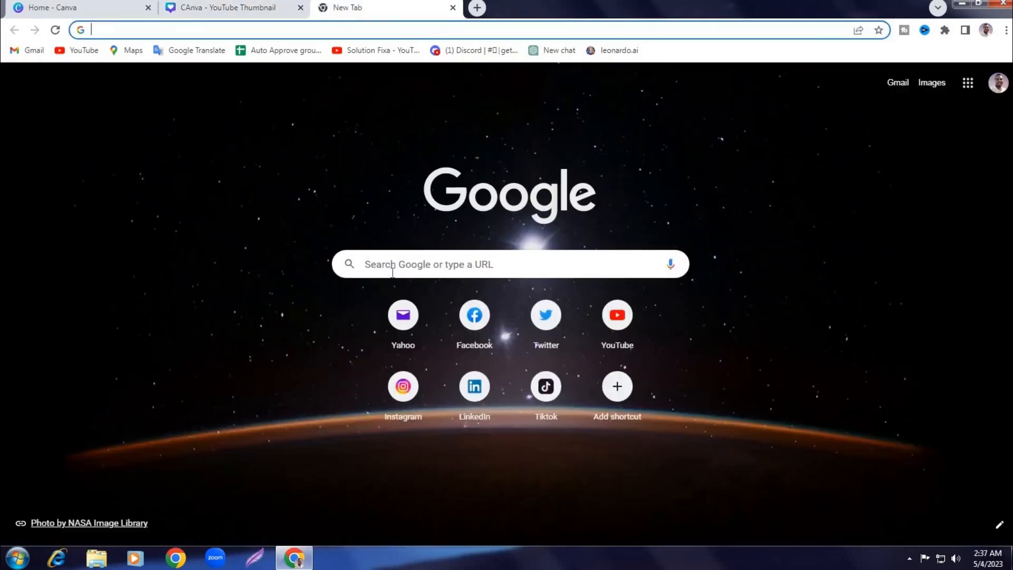
# Step: Write "diye" as দিয়ে in Google Translate's Bengali input, copy the word, and return to the text options of the Canva thumbnail
pyautogui.click(190, 51)
pyautogui.write('diye')
pyautogui.moveTo(144, 203); pyautogui.dragTo(111, 202)
pyautogui.hotkey('ctrl', 'c')
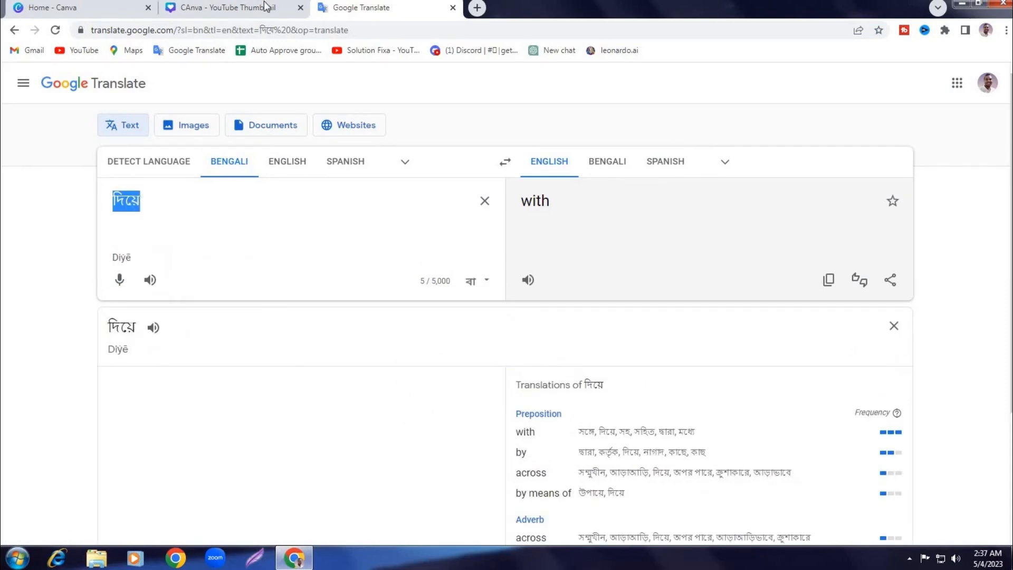
pyautogui.click(267, 7)
pyautogui.click(694, 286)
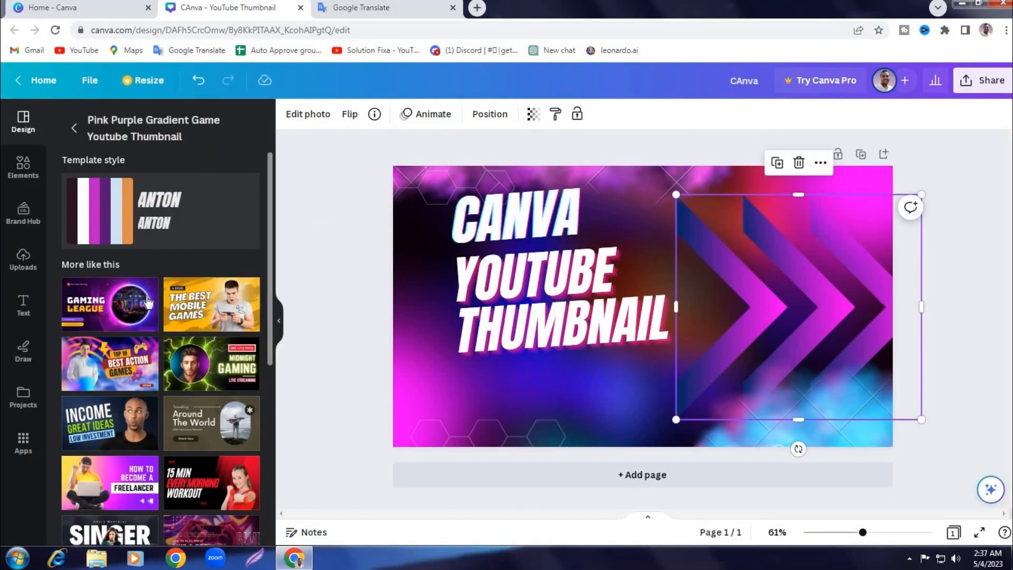
pyautogui.click(23, 305)
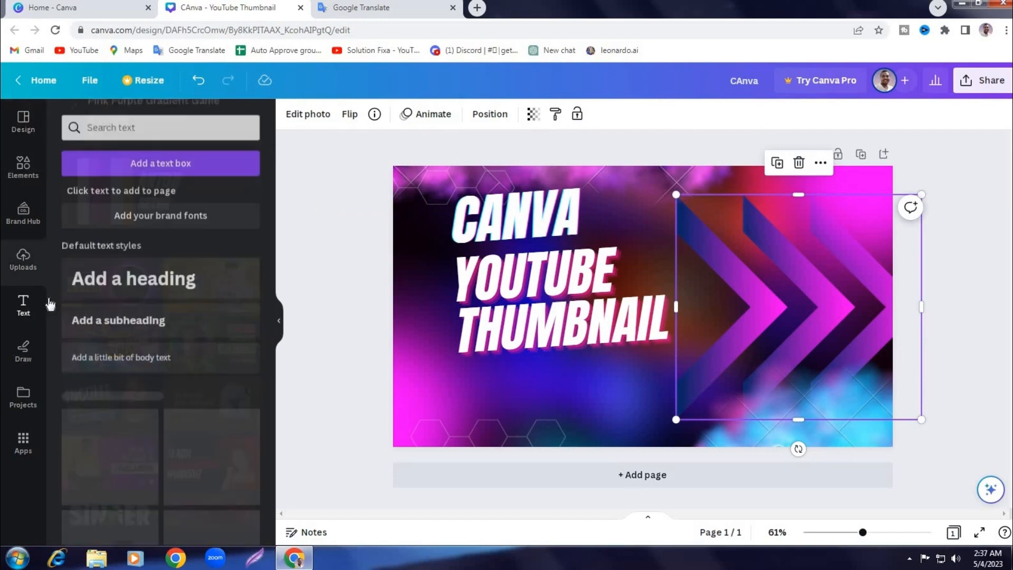
pyautogui.click(117, 274)
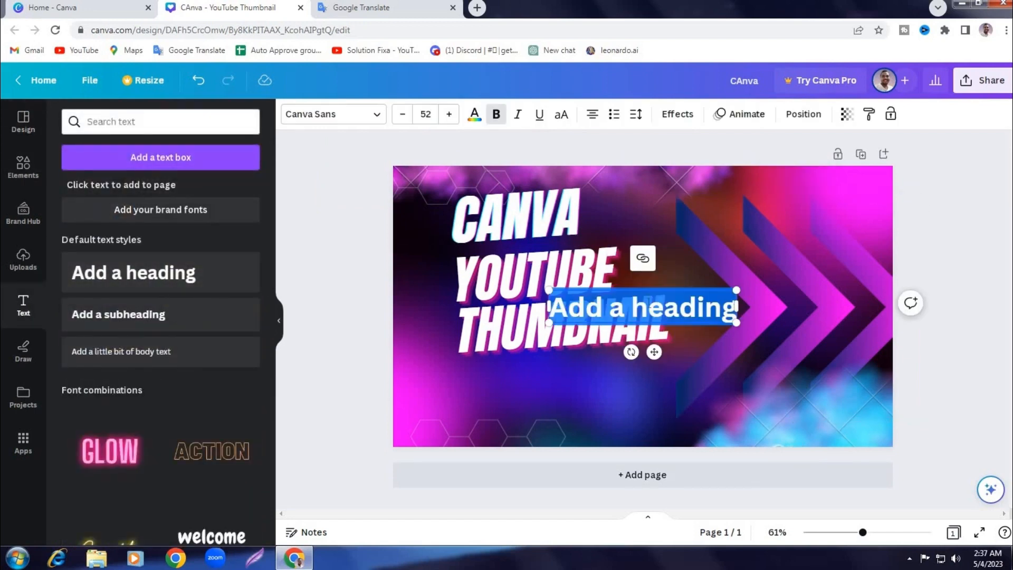
pyautogui.rightClick(666, 309)
pyautogui.click(680, 378)
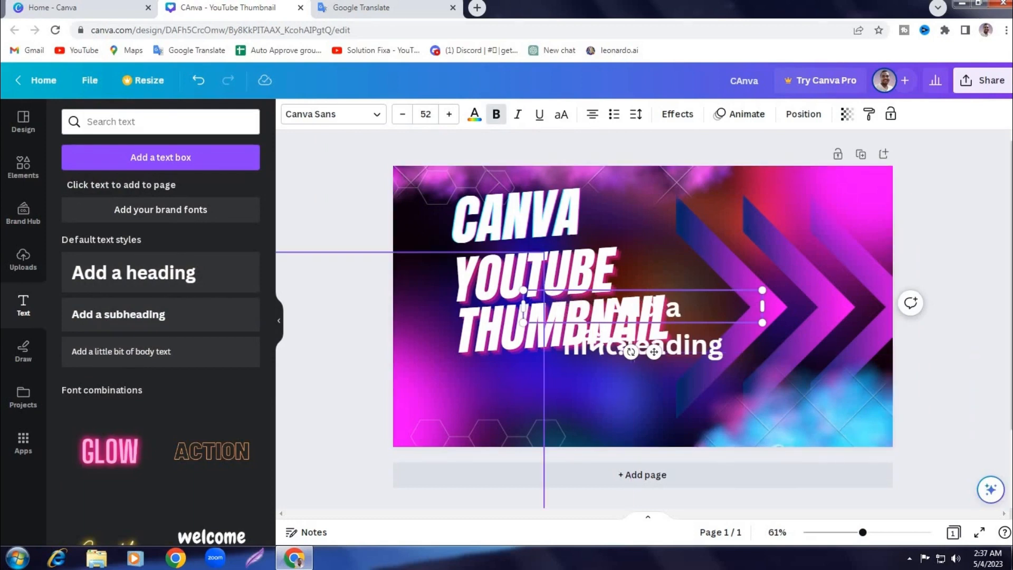
pyautogui.click(681, 343)
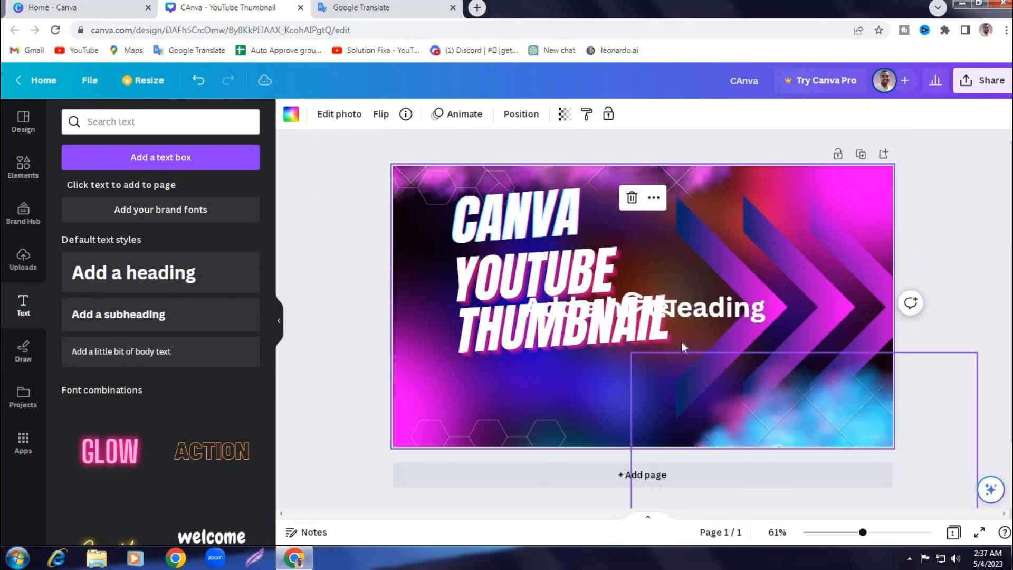
pyautogui.moveTo(691, 321); pyautogui.dragTo(762, 229)
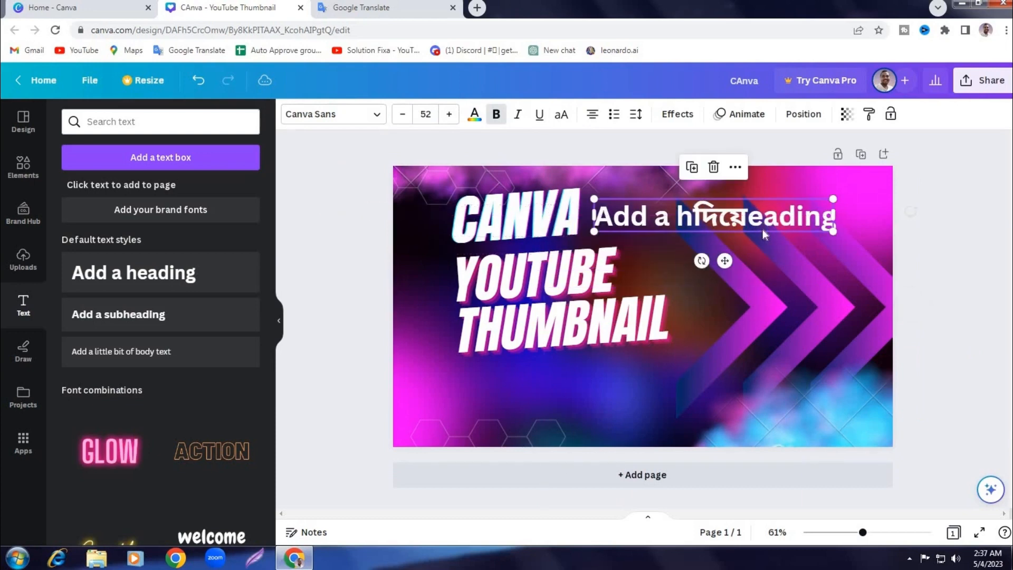
pyautogui.click(713, 166)
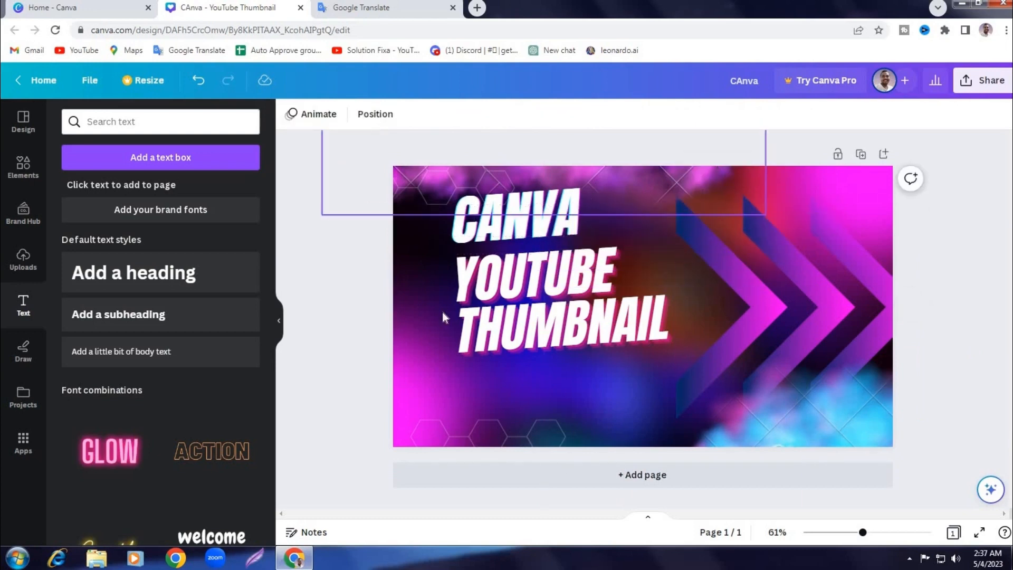
# Step: Add a heading, replace its text with the copied word দিয়ে, and place it directly beside CANVA
pyautogui.click(136, 284)
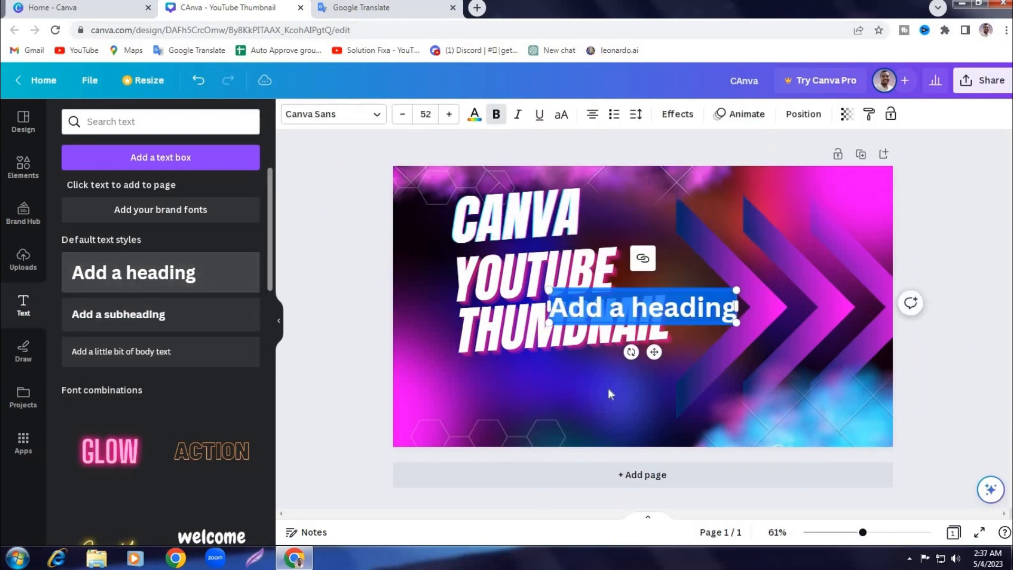
pyautogui.click(639, 209)
pyautogui.click(688, 315)
pyautogui.moveTo(688, 314); pyautogui.dragTo(687, 224)
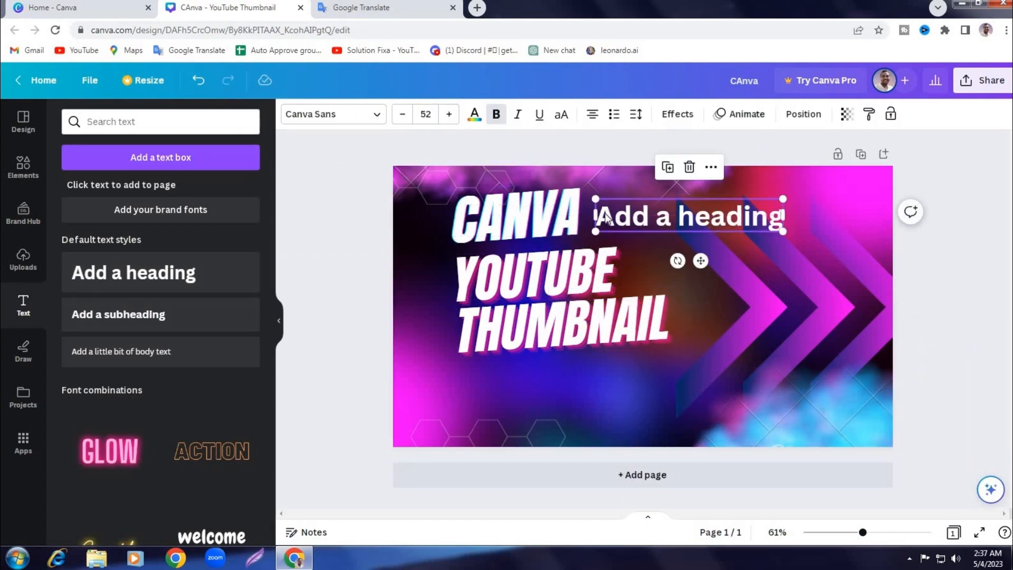
pyautogui.doubleClick(605, 215)
pyautogui.rightClick(642, 216)
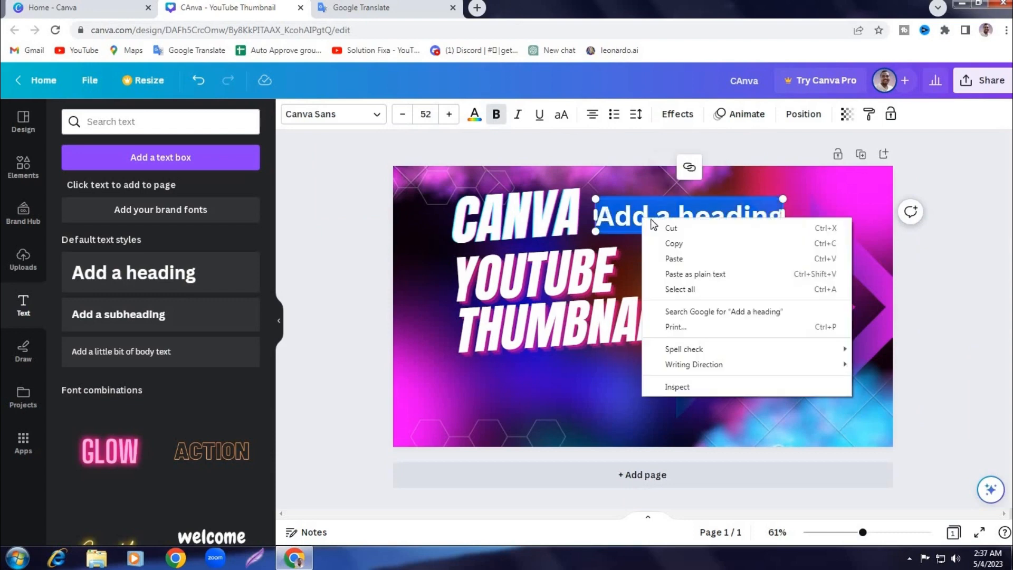
pyautogui.click(675, 258)
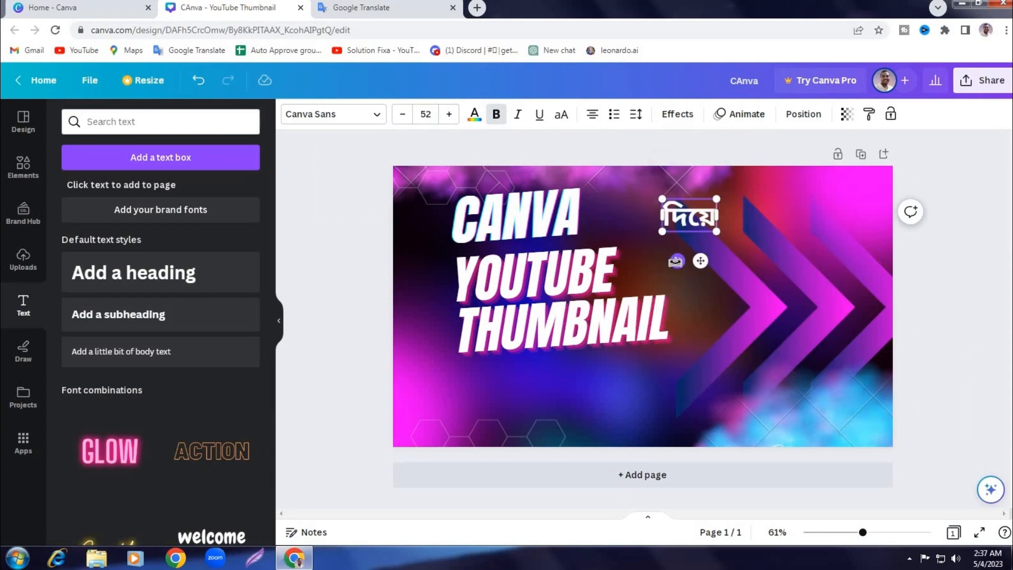
pyautogui.click(598, 402)
pyautogui.moveTo(702, 216); pyautogui.dragTo(633, 217)
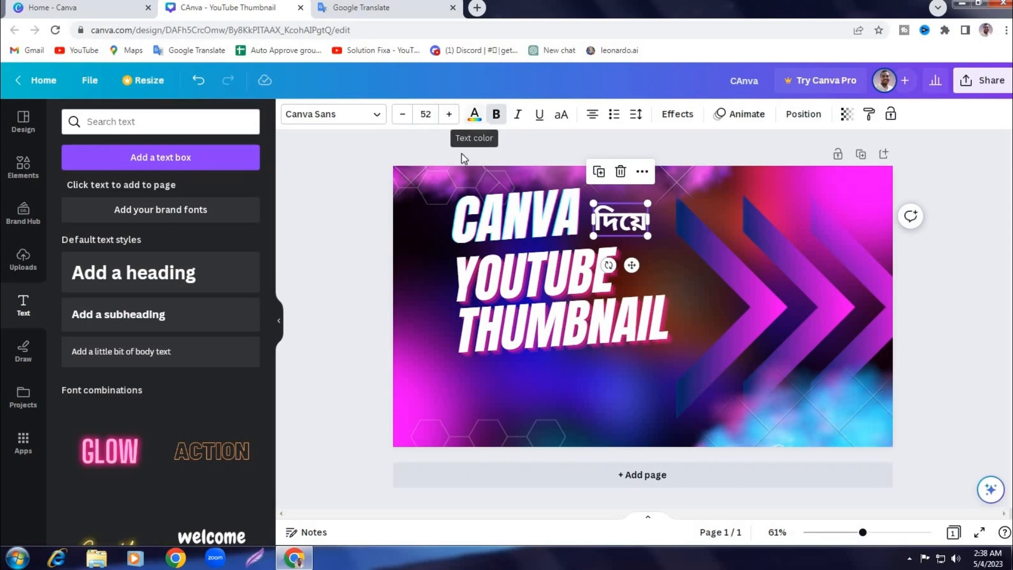
# Step: Colour the দিয়ে text yellow using the default solid colors
pyautogui.click(474, 119)
pyautogui.scroll(-2, 145, 420)
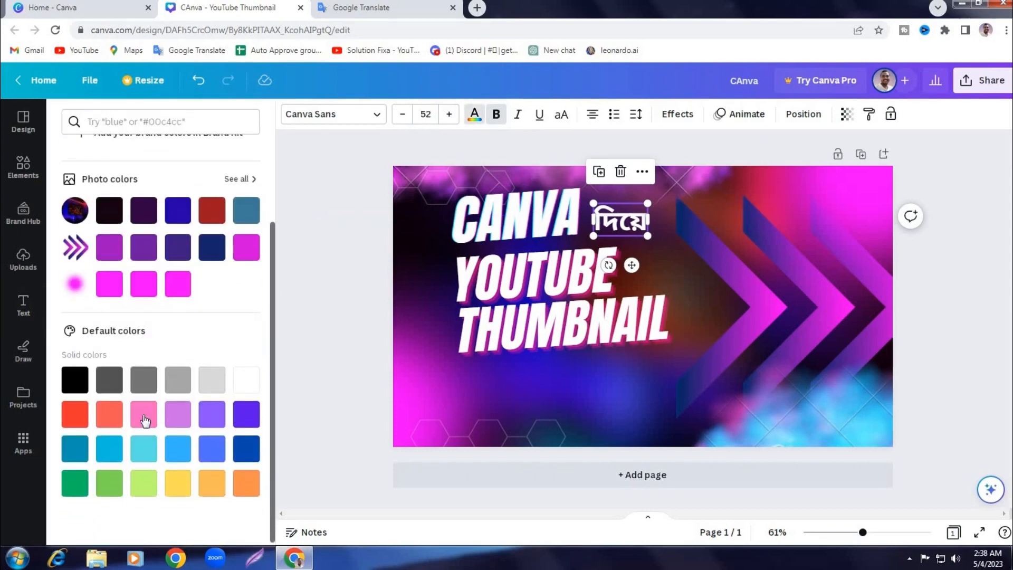
pyautogui.click(181, 488)
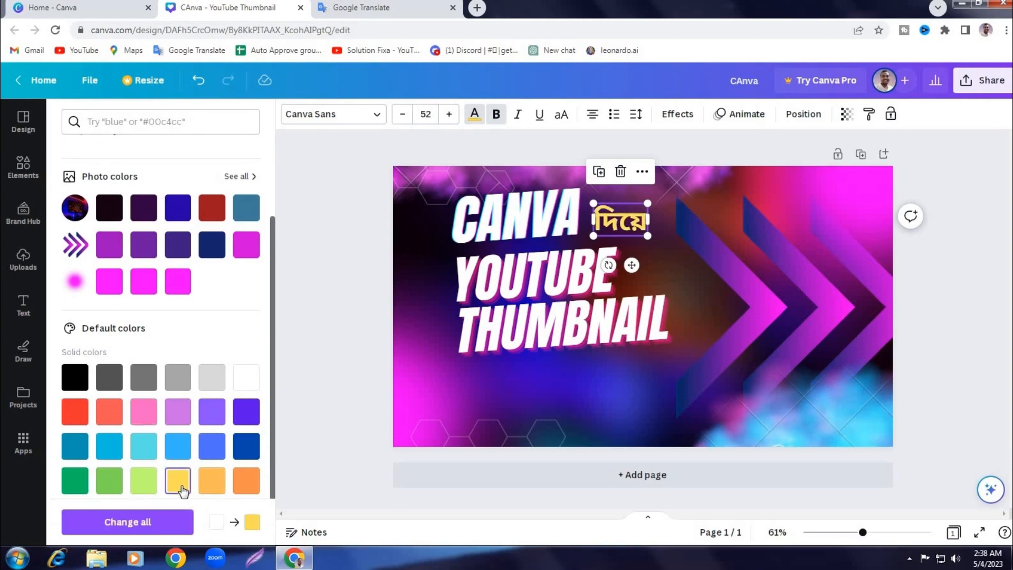
pyautogui.click(408, 293)
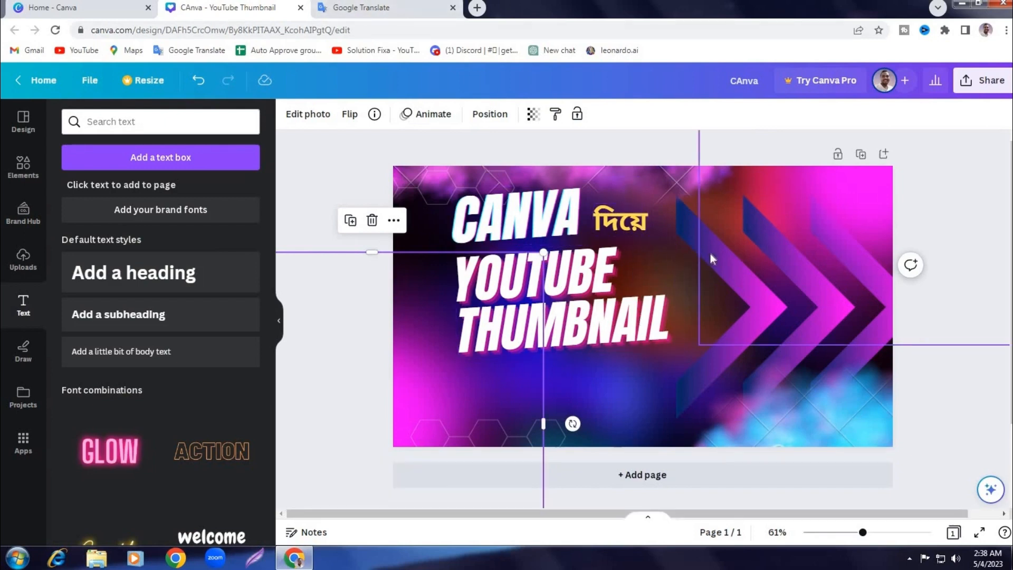
# Step: Switch to Google Translate, write "videor" as ভিডিওর after the existing Bengali word, and copy ভিডিওর
pyautogui.click(344, 8)
pyautogui.write('vide')
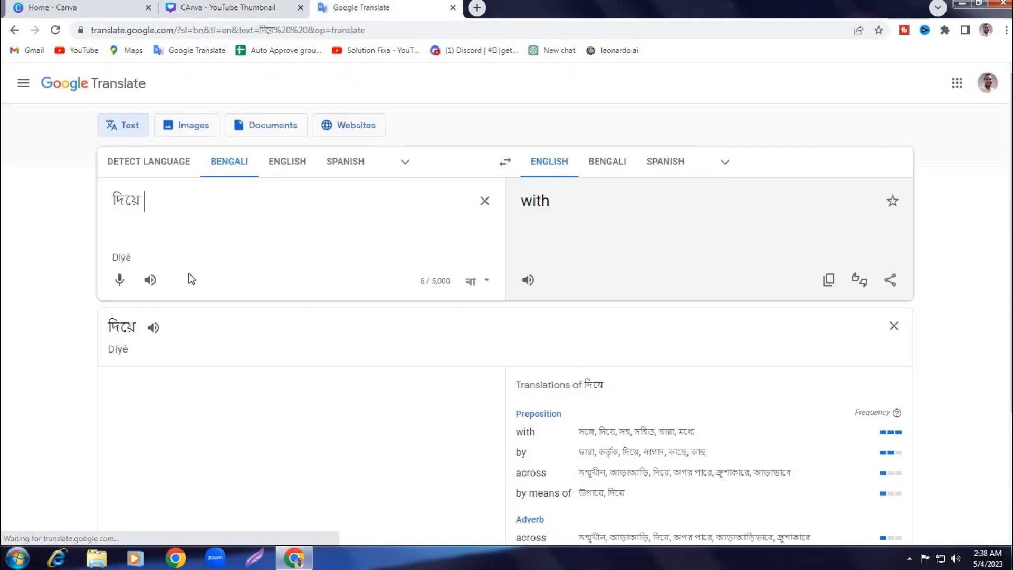
pyautogui.write('or')
pyautogui.click(182, 246)
pyautogui.doubleClick(188, 203)
pyautogui.rightClick(189, 204)
pyautogui.click(227, 264)
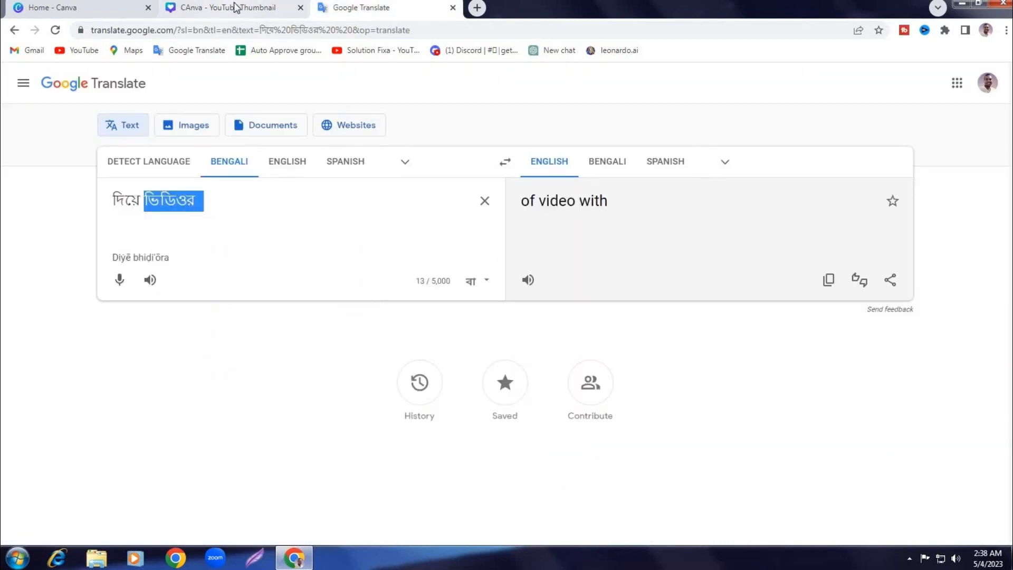
# Step: Return to the Canva thumbnail, add a heading containing the copied word ভিডিওর, and place it beside YOUTUBE
pyautogui.click(235, 7)
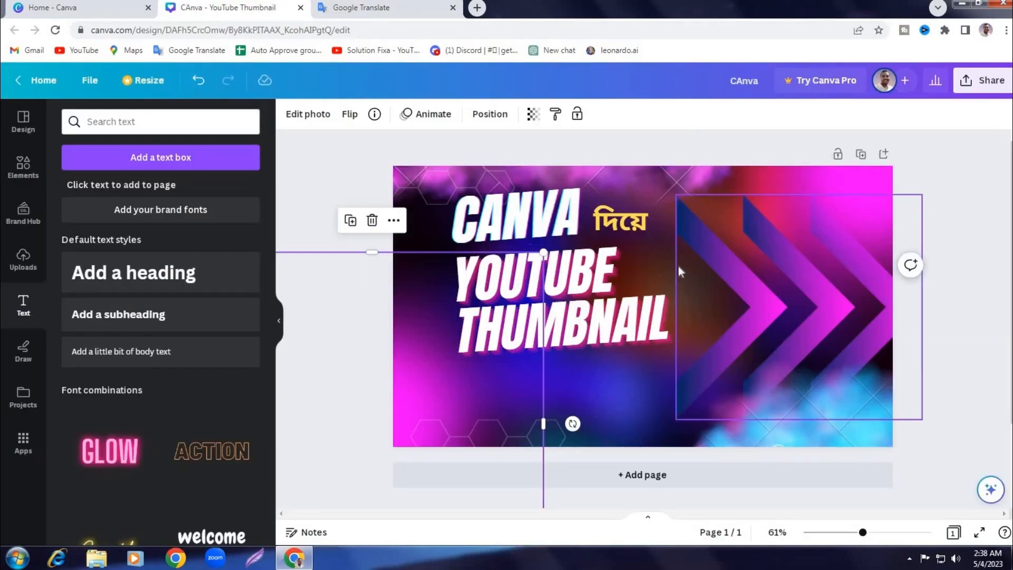
pyautogui.click(120, 278)
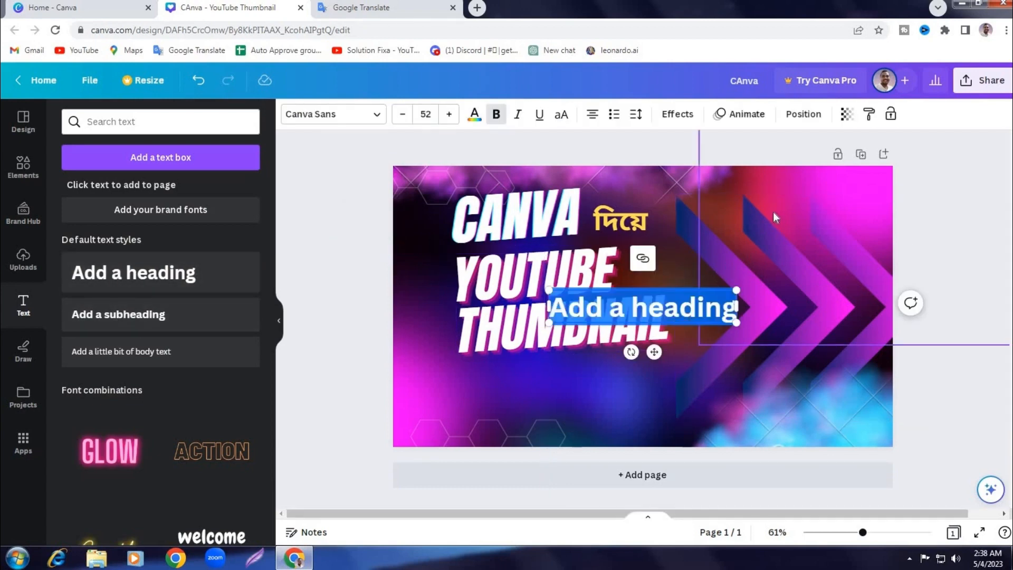
pyautogui.click(684, 303)
pyautogui.moveTo(684, 303); pyautogui.dragTo(717, 270)
pyautogui.click(696, 272)
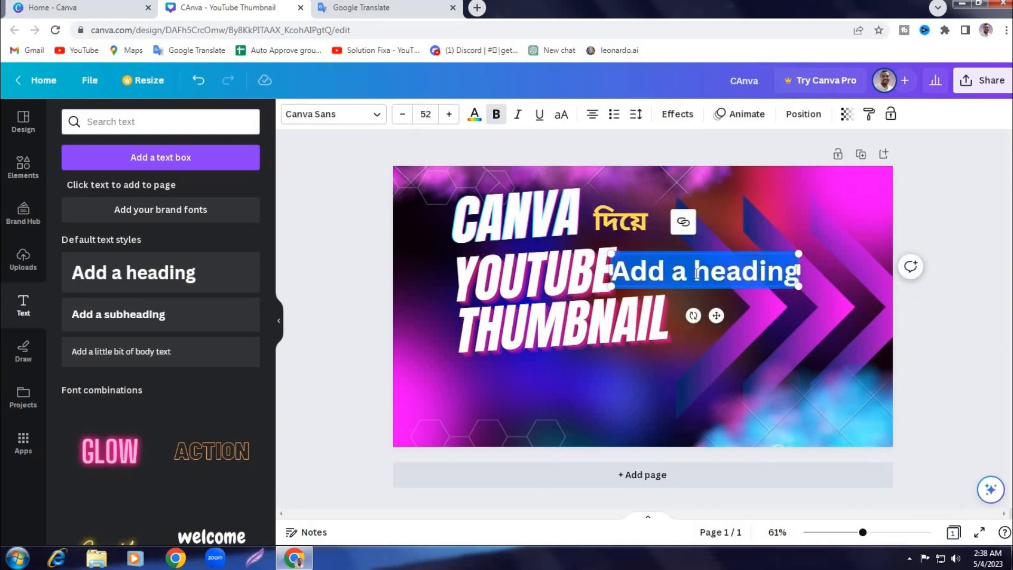
pyautogui.rightClick(689, 271)
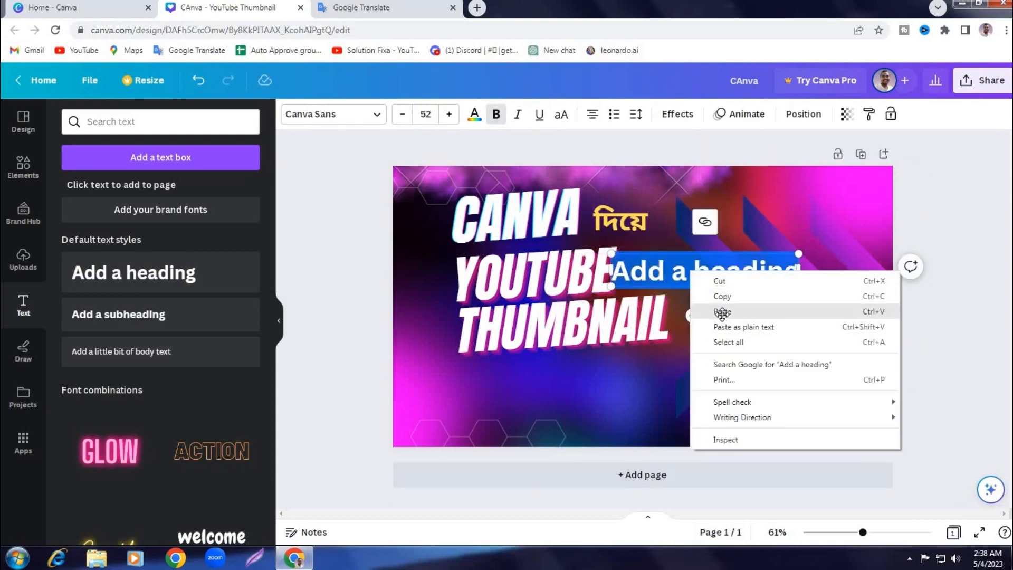
pyautogui.click(720, 309)
pyautogui.click(552, 390)
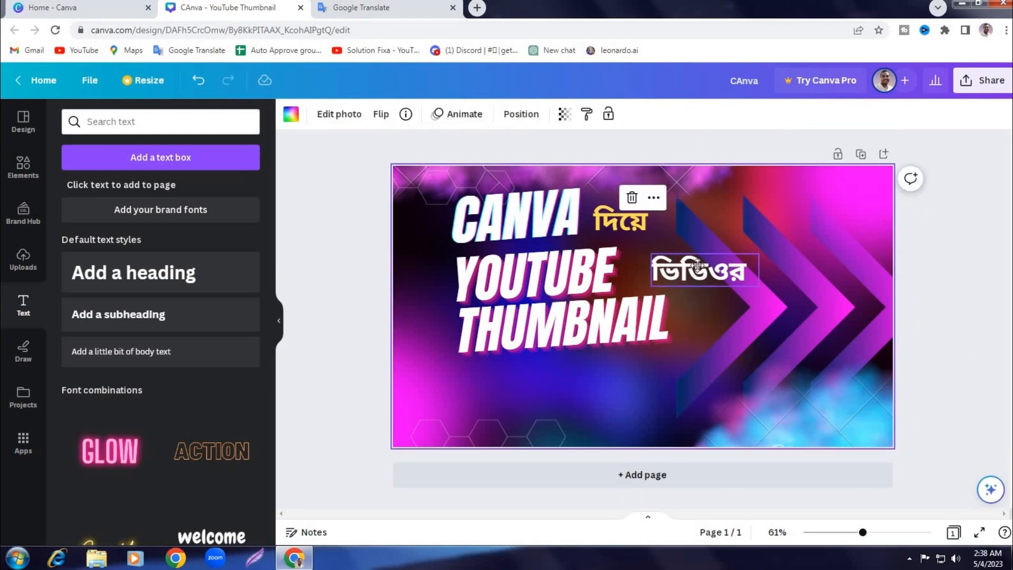
pyautogui.moveTo(694, 271); pyautogui.dragTo(674, 272)
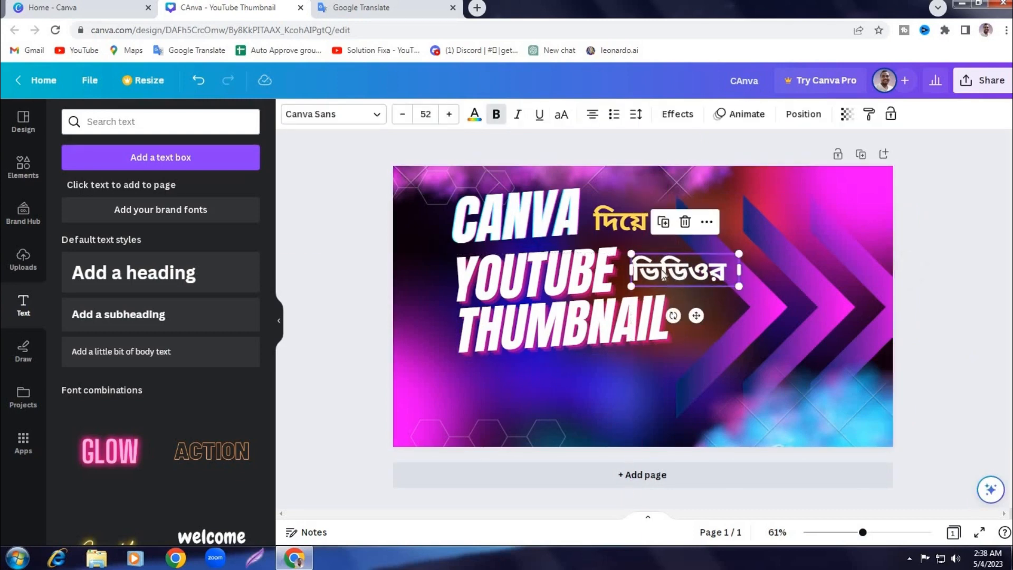
# Step: Colour the ভিডিওর text beside YOUTUBE light green using the default solid colors
pyautogui.click(382, 10)
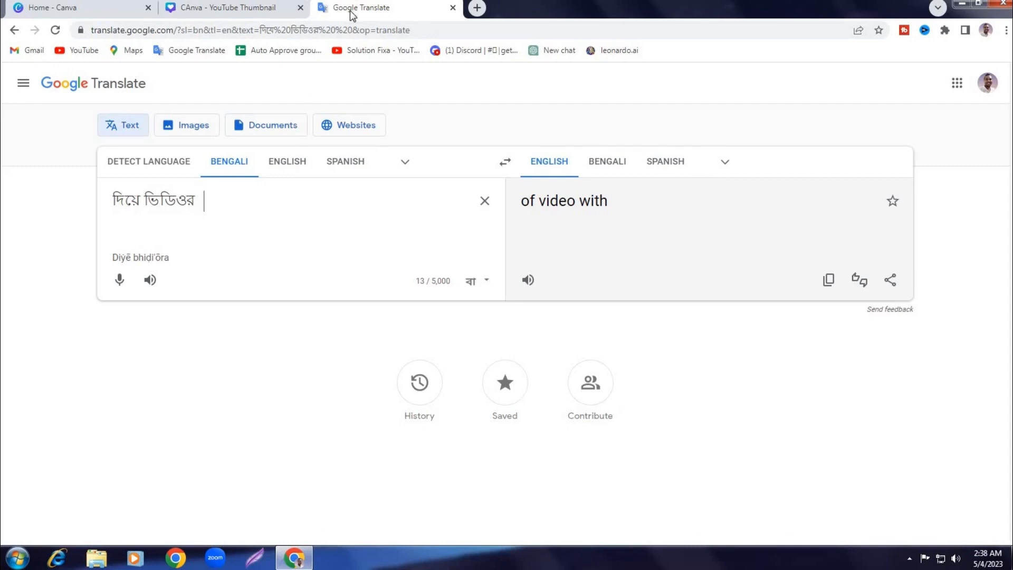
pyautogui.click(266, 10)
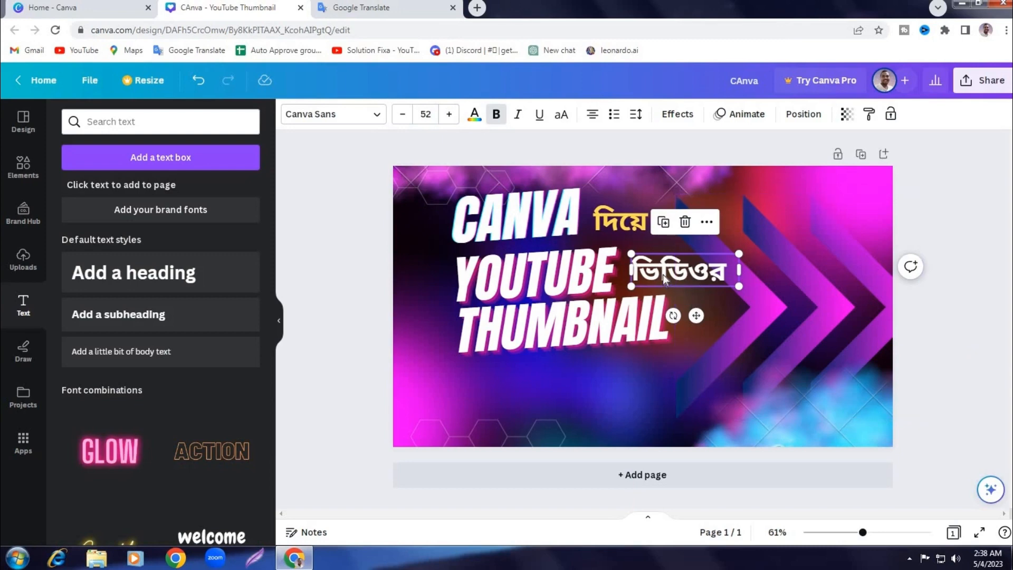
pyautogui.click(687, 277)
pyautogui.moveTo(635, 271); pyautogui.dragTo(727, 272)
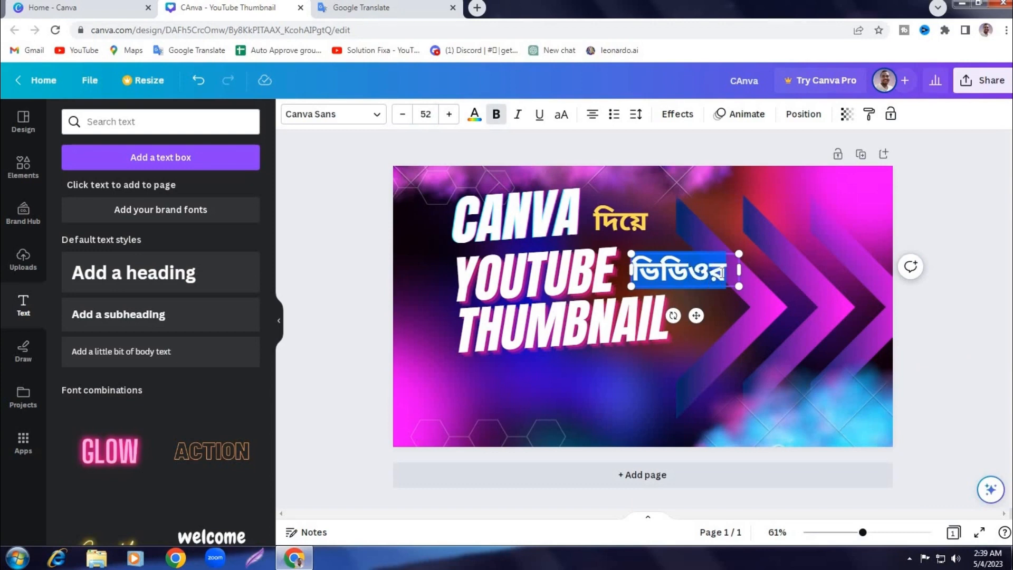
pyautogui.click(474, 116)
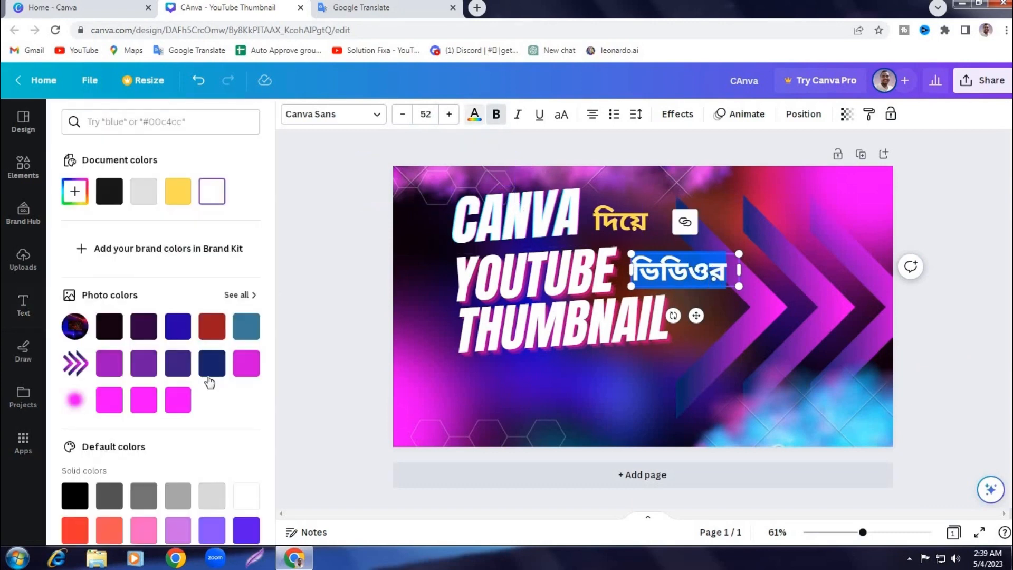
pyautogui.scroll(-3, 209, 391)
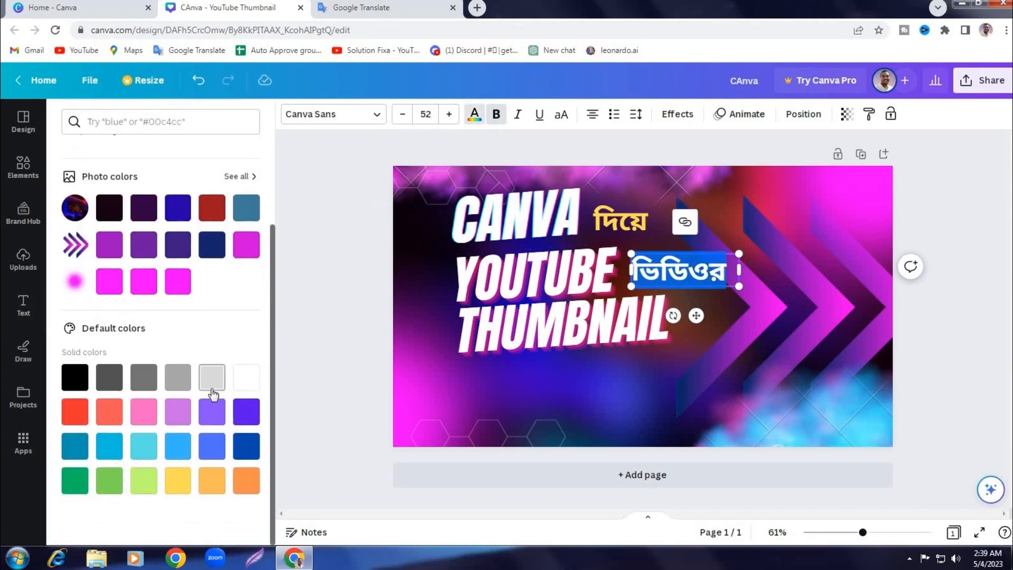
pyautogui.click(146, 486)
pyautogui.click(430, 392)
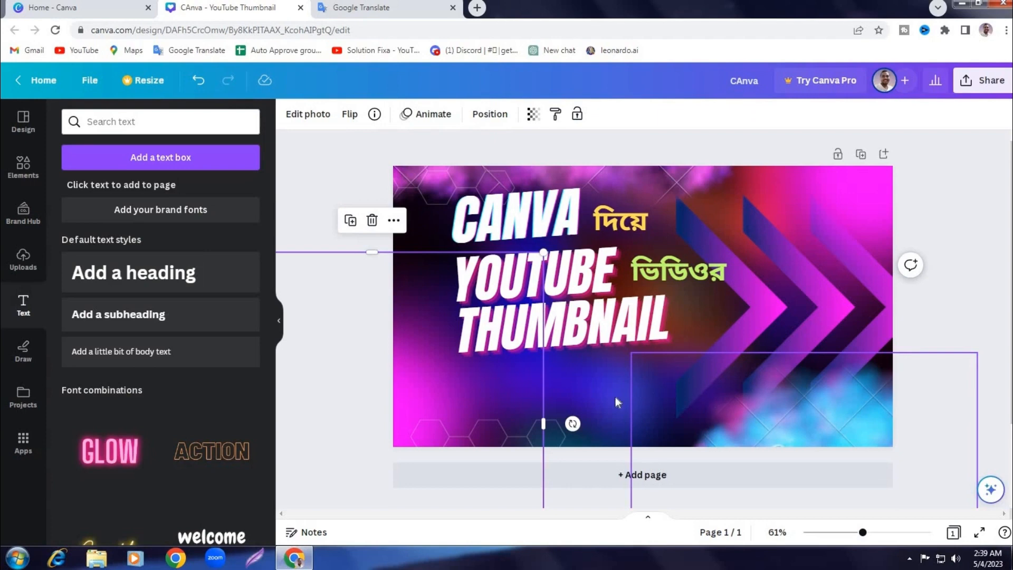
pyautogui.click(596, 392)
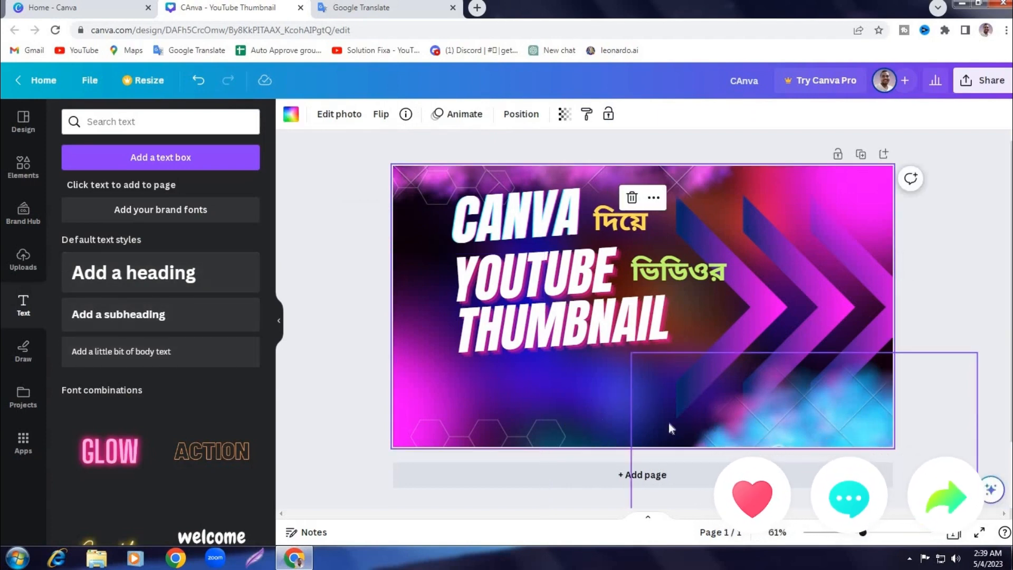
# Step: Add a new heading and place it below THUMBNAIL
pyautogui.click(121, 281)
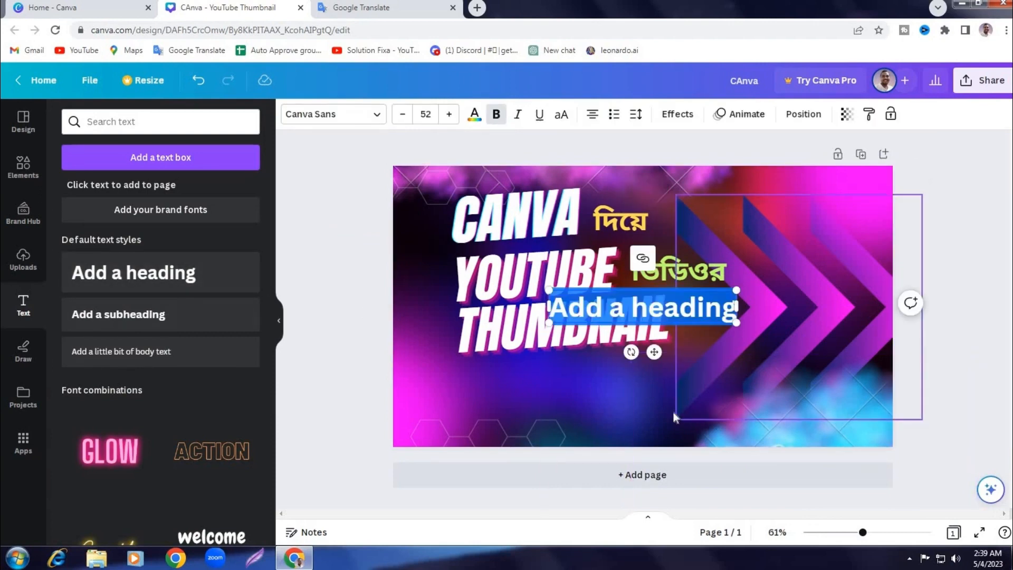
pyautogui.click(504, 391)
pyautogui.moveTo(653, 350); pyautogui.dragTo(578, 386)
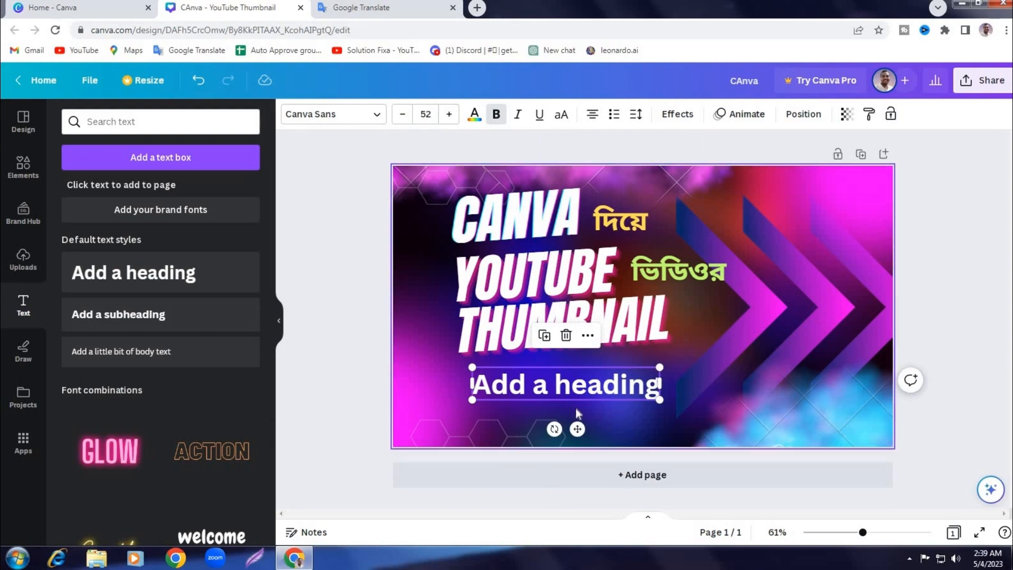
# Step: Replace the new heading's text with তৈরি করুন খুব সহজে copied from Google Translate and align the line under the title's starting edge
pyautogui.click(384, 9)
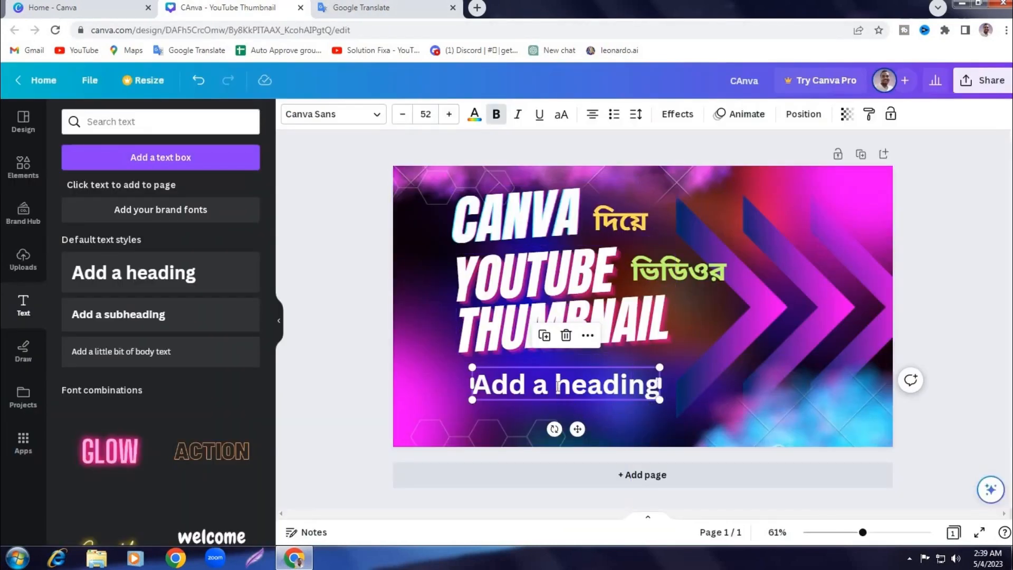
pyautogui.doubleClick(558, 385)
pyautogui.rightClick(558, 385)
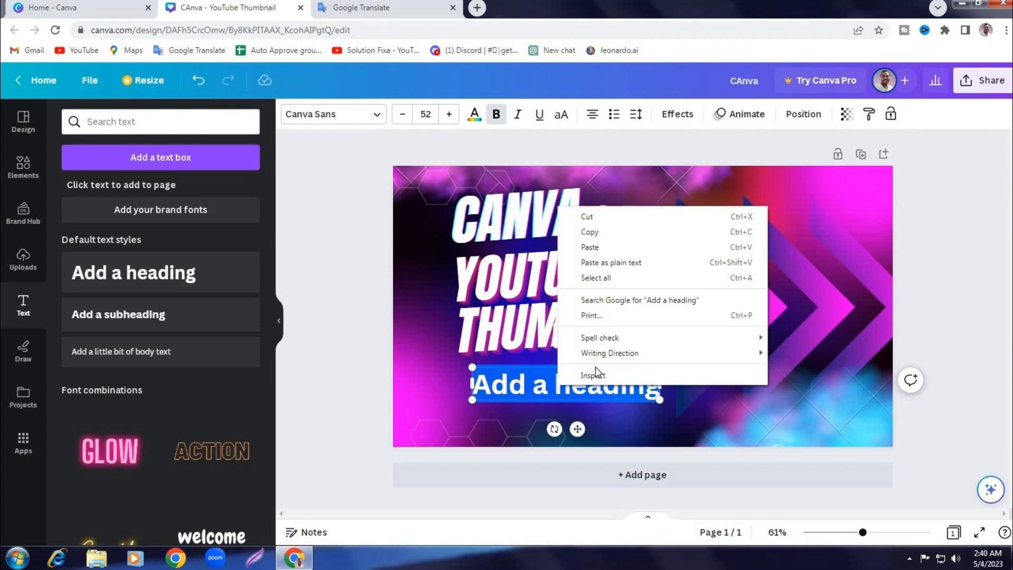
pyautogui.click(587, 249)
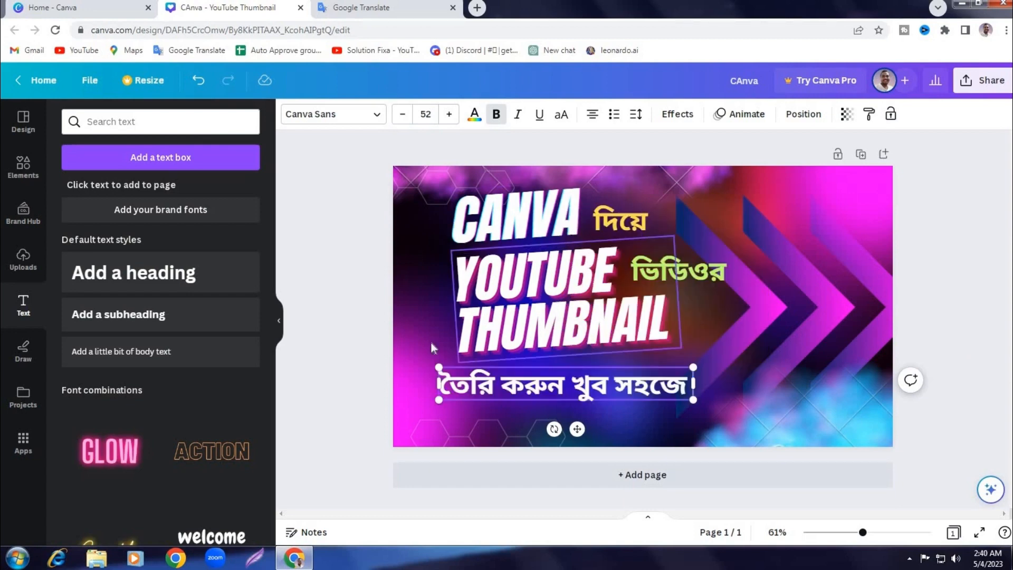
pyautogui.click(410, 312)
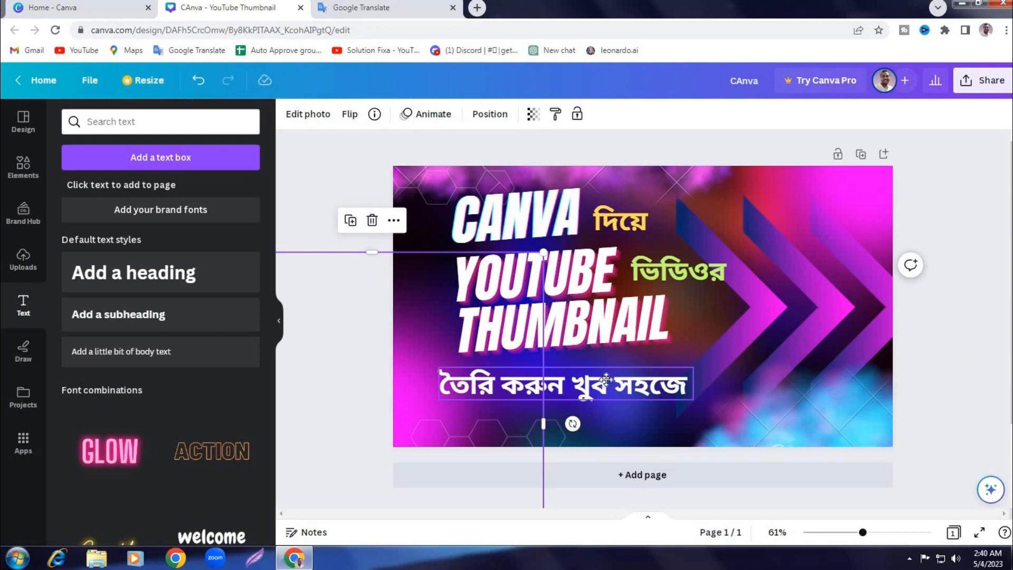
pyautogui.moveTo(587, 385); pyautogui.dragTo(605, 381)
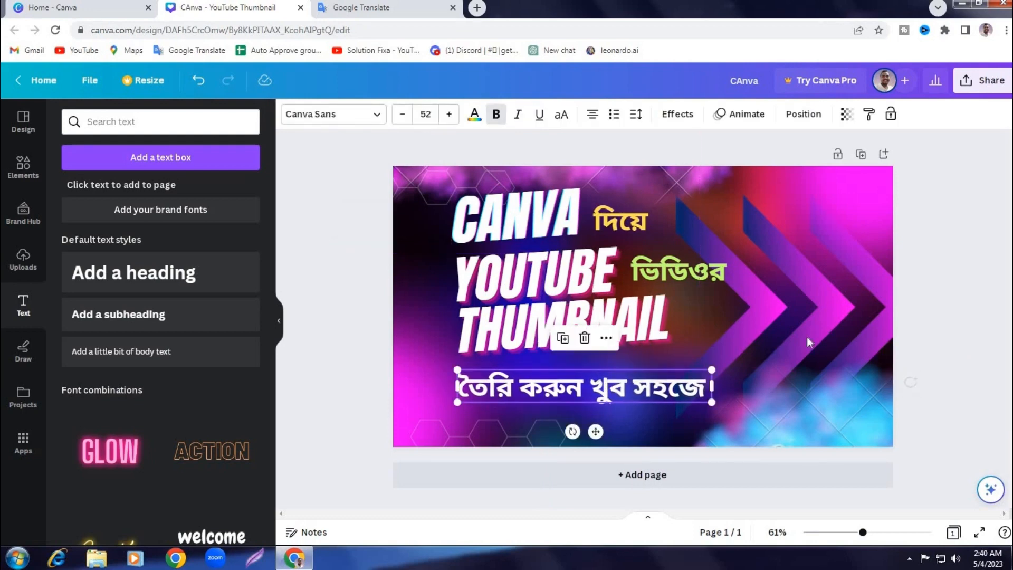
pyautogui.click(865, 210)
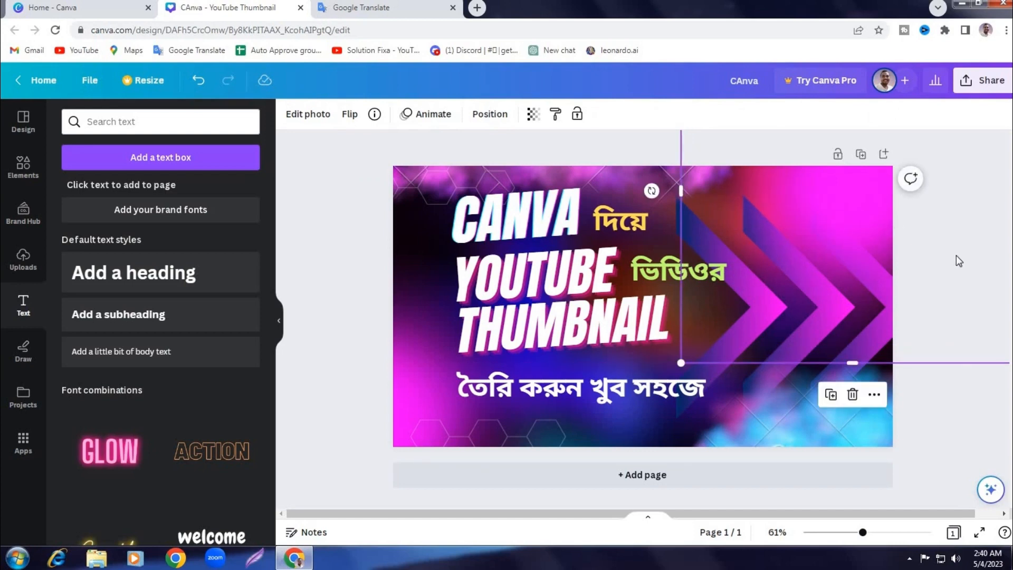
# Step: Nudge YOUTUBE THUMBNAIL, the Bengali line below it and ভিডিওর slightly downward to even out the spacing
pyautogui.click(549, 283)
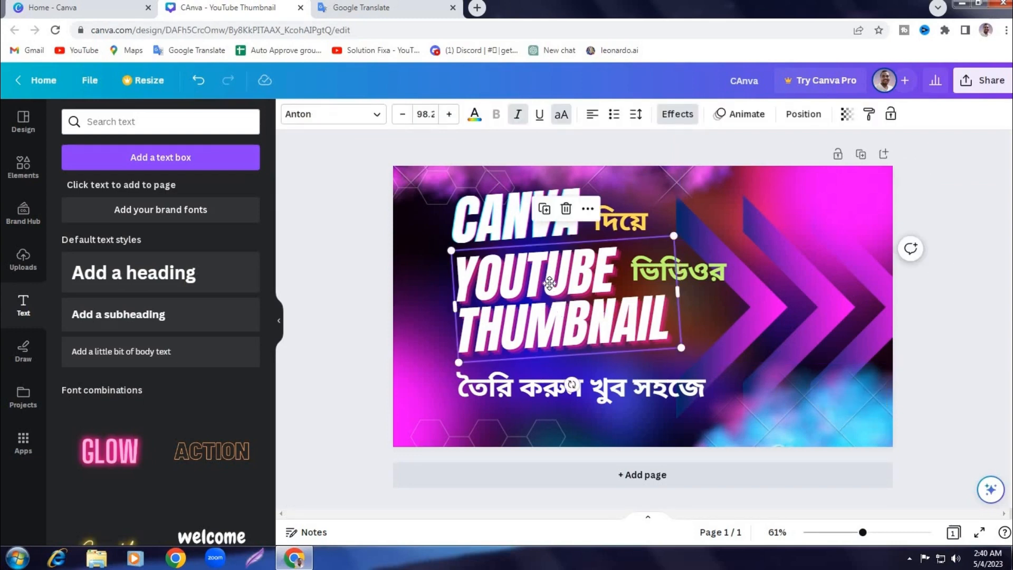
pyautogui.moveTo(549, 284); pyautogui.dragTo(550, 286)
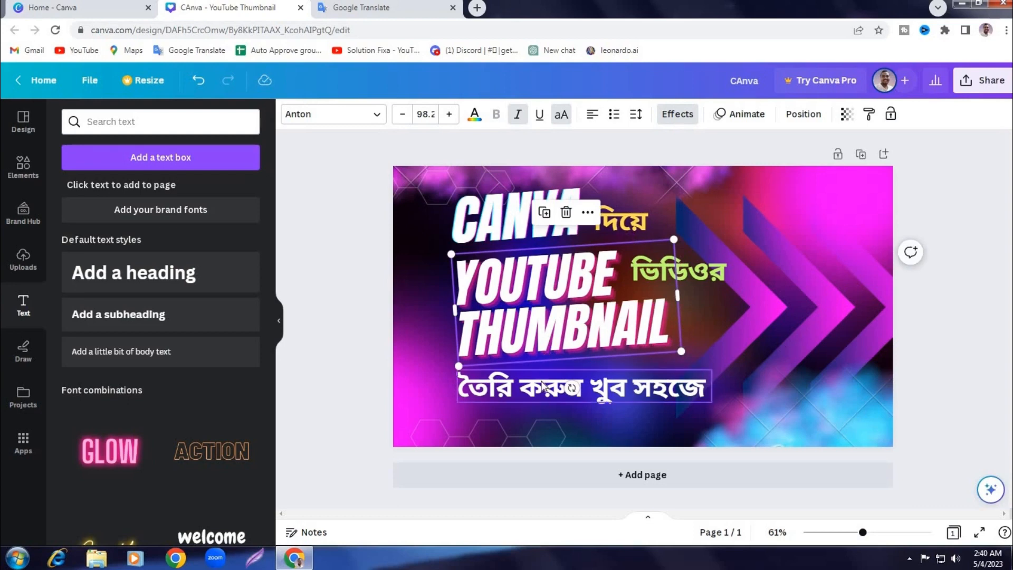
pyautogui.moveTo(543, 388); pyautogui.dragTo(544, 394)
pyautogui.click(655, 278)
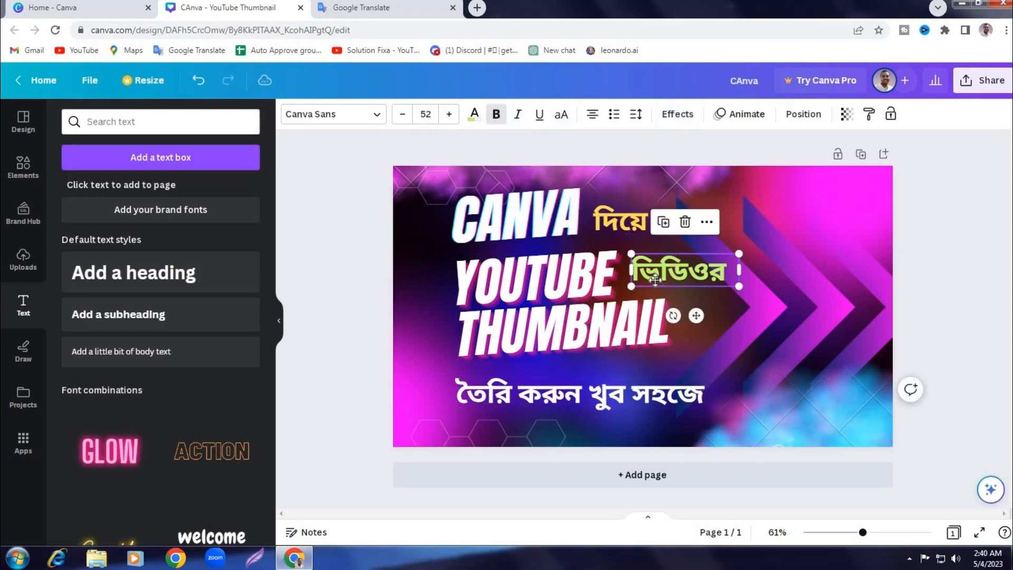
pyautogui.moveTo(655, 280); pyautogui.dragTo(653, 283)
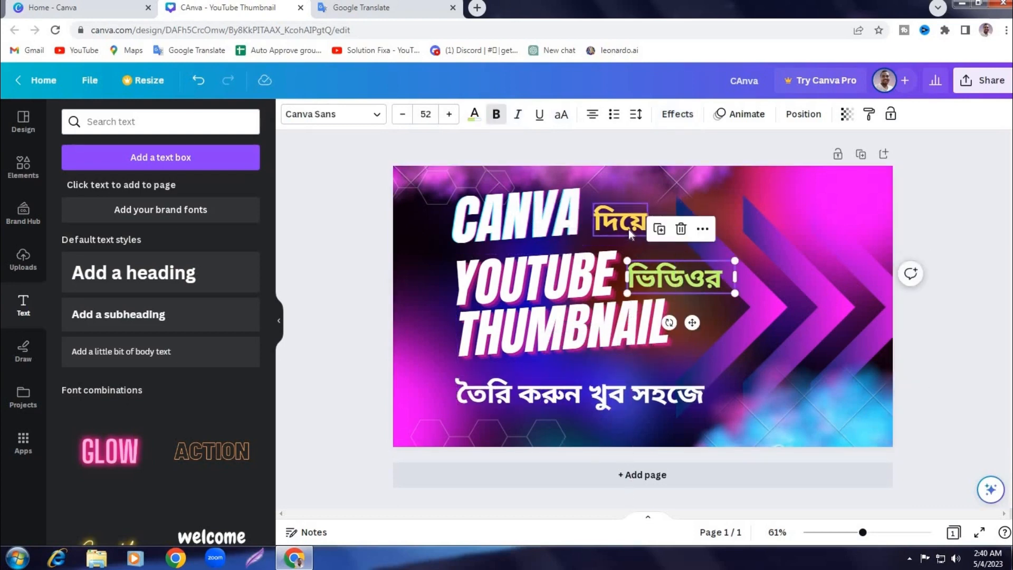
# Step: Set the font size of দিয়ে to 62 and reposition it beside CANVA
pyautogui.click(628, 229)
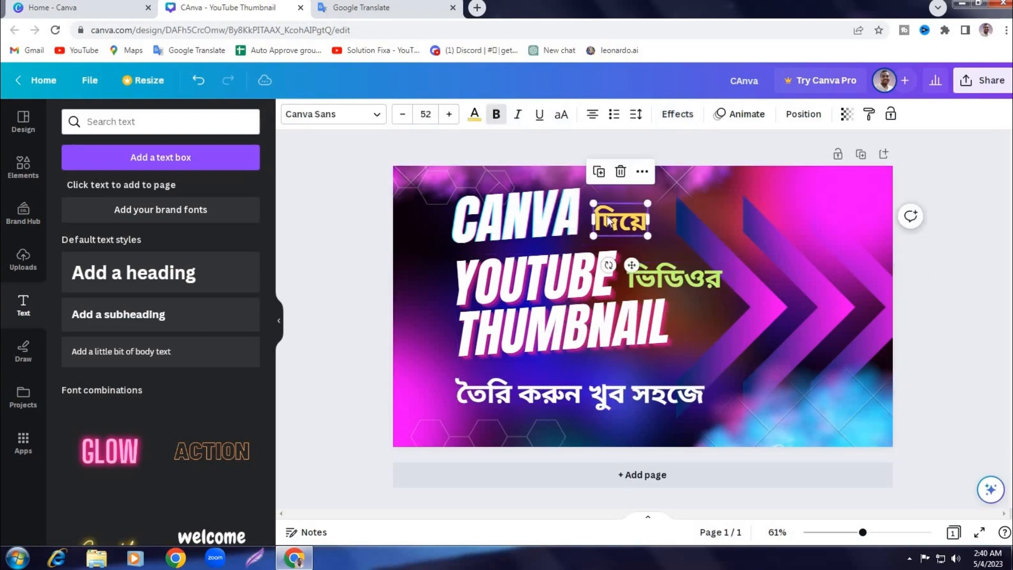
pyautogui.click(455, 117)
pyautogui.click(455, 116)
pyautogui.click(455, 116)
pyautogui.click(456, 116)
pyautogui.click(455, 116)
pyautogui.click(455, 117)
pyautogui.click(455, 116)
pyautogui.click(455, 116)
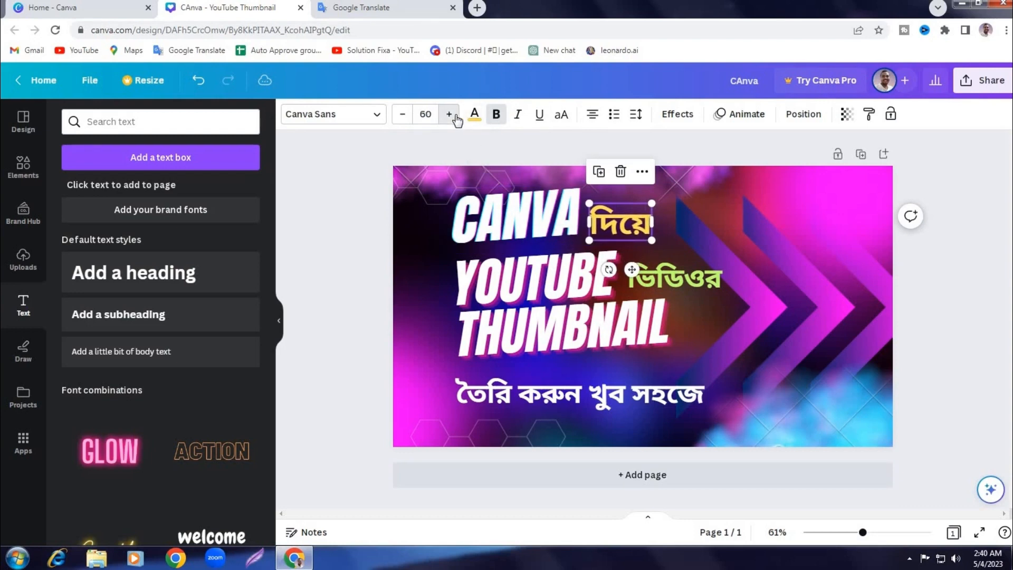
pyautogui.click(457, 120)
pyautogui.click(457, 120)
pyautogui.click(436, 254)
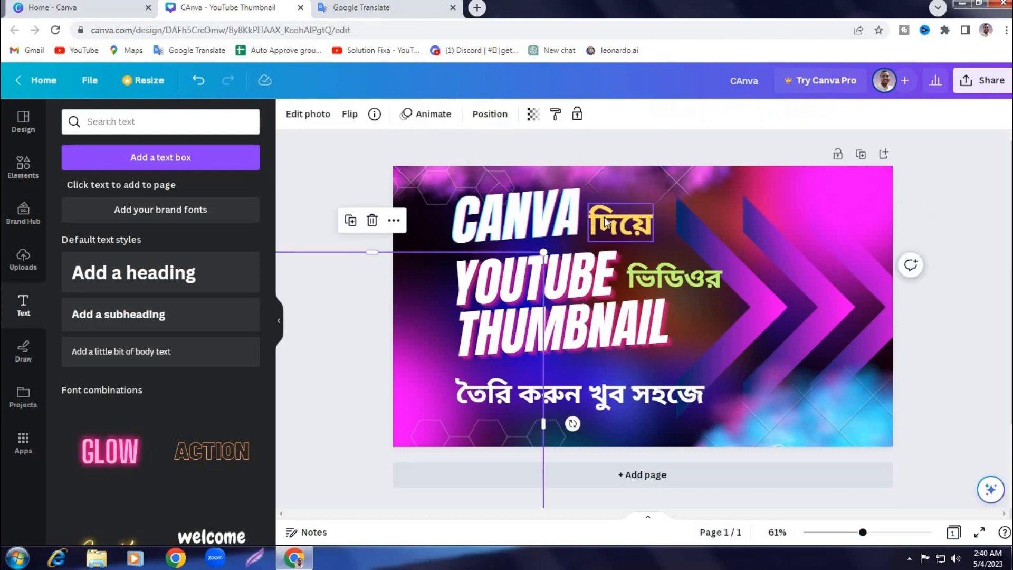
pyautogui.click(606, 222)
pyautogui.moveTo(605, 221); pyautogui.dragTo(611, 220)
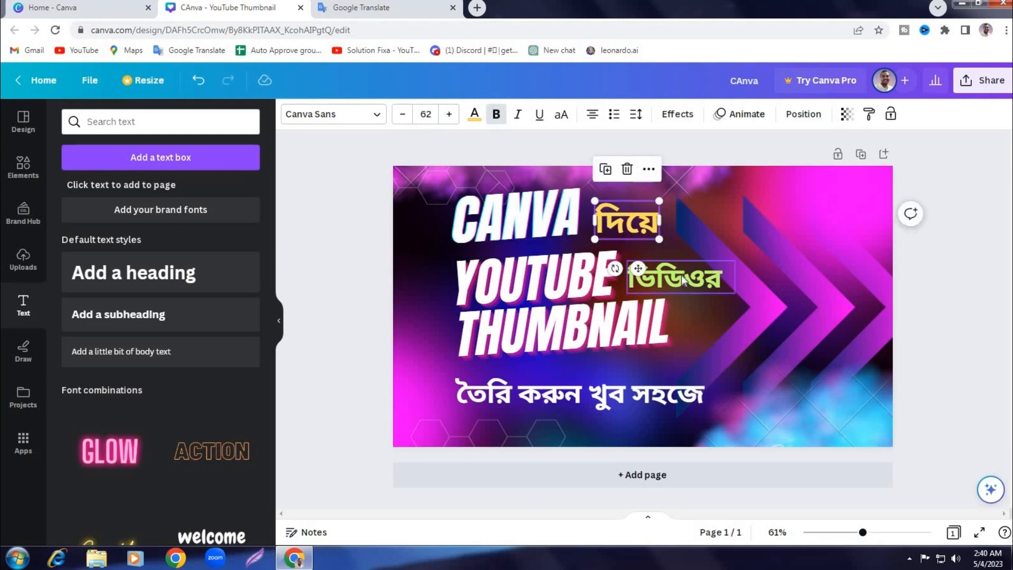
# Step: Set the font size of ভিডিওর to 55 and shift it slightly away from YOUTUBE
pyautogui.click(683, 280)
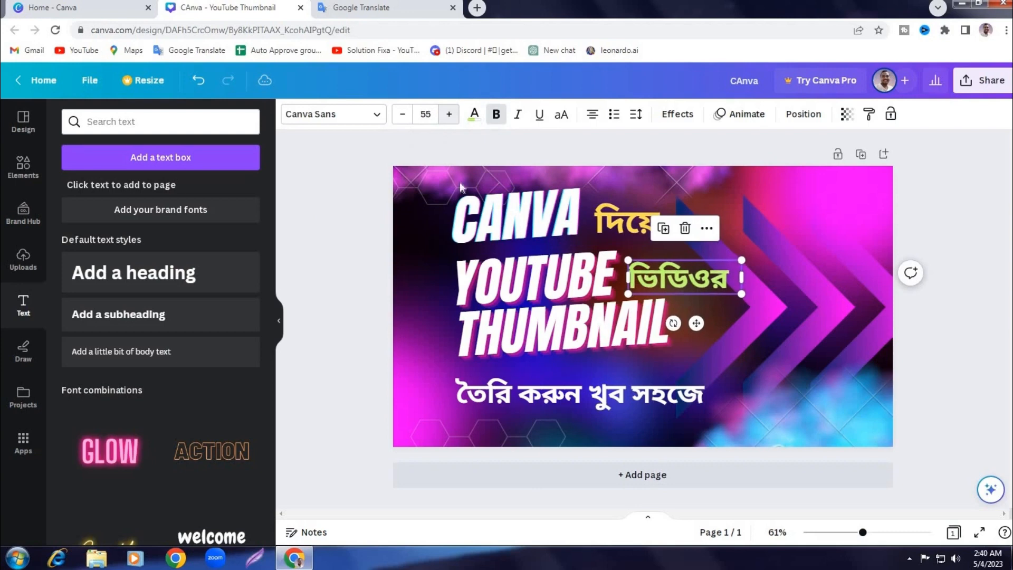
pyautogui.click(414, 292)
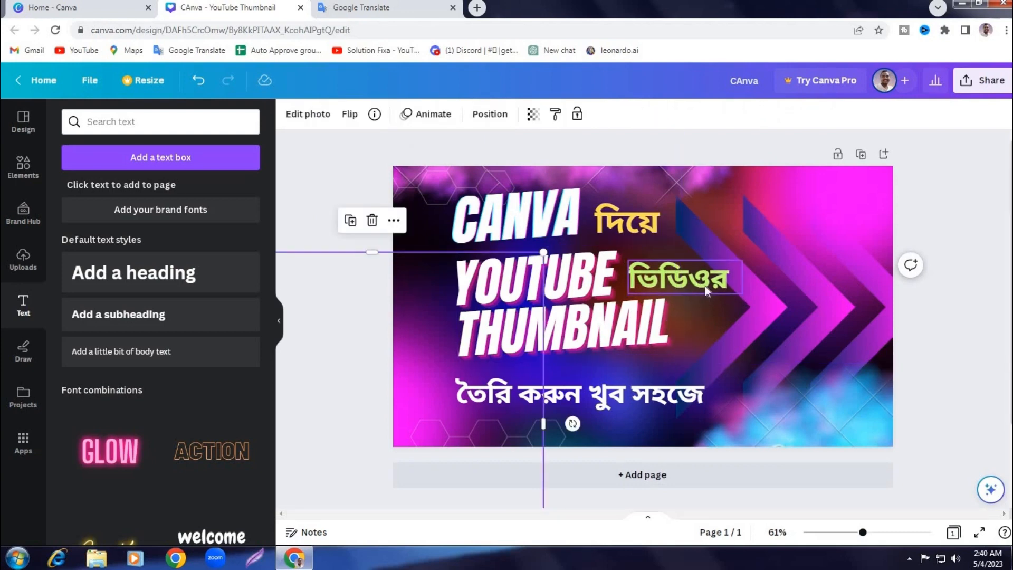
pyautogui.moveTo(696, 278); pyautogui.dragTo(702, 274)
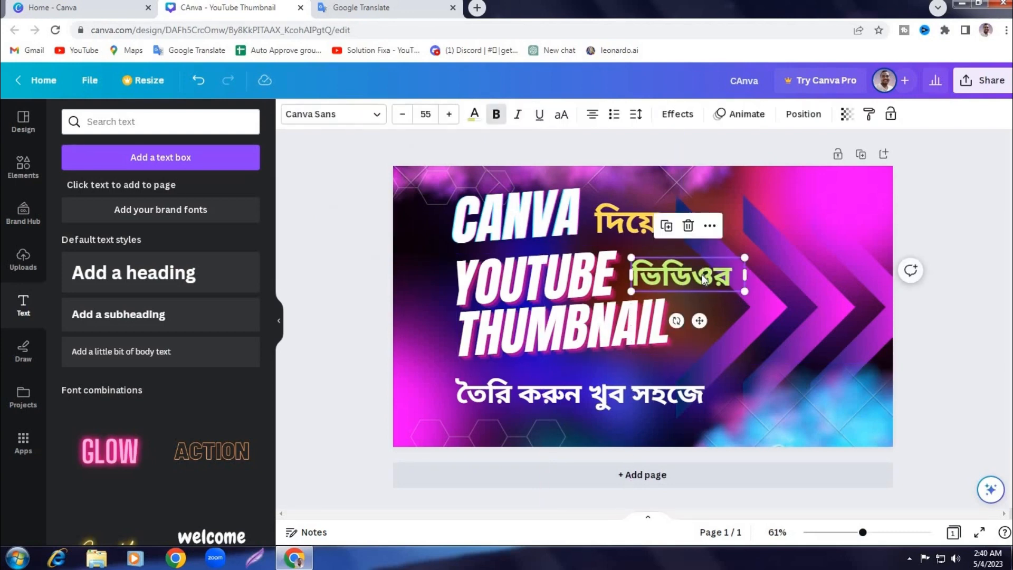
pyautogui.click(801, 412)
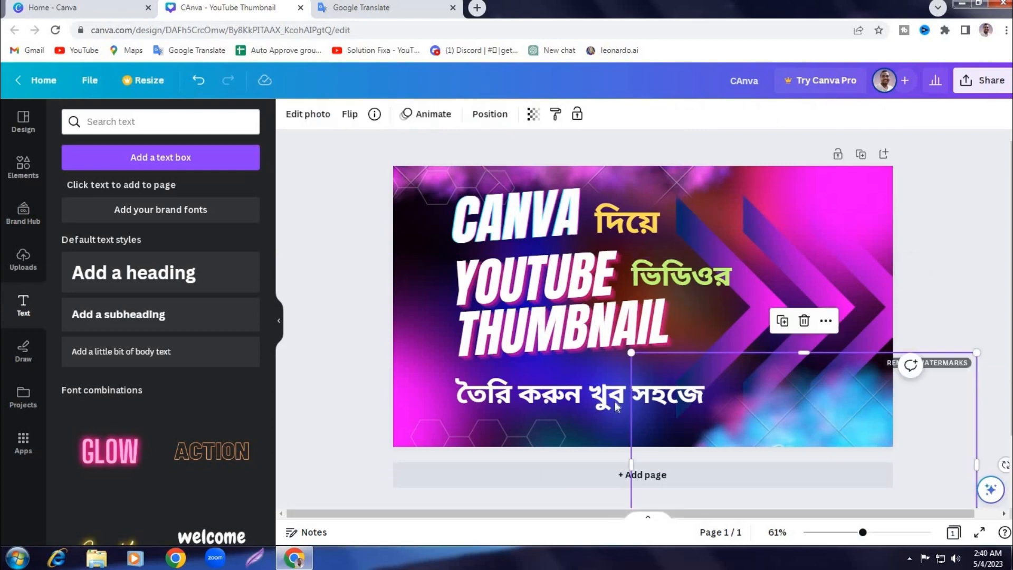
pyautogui.click(433, 200)
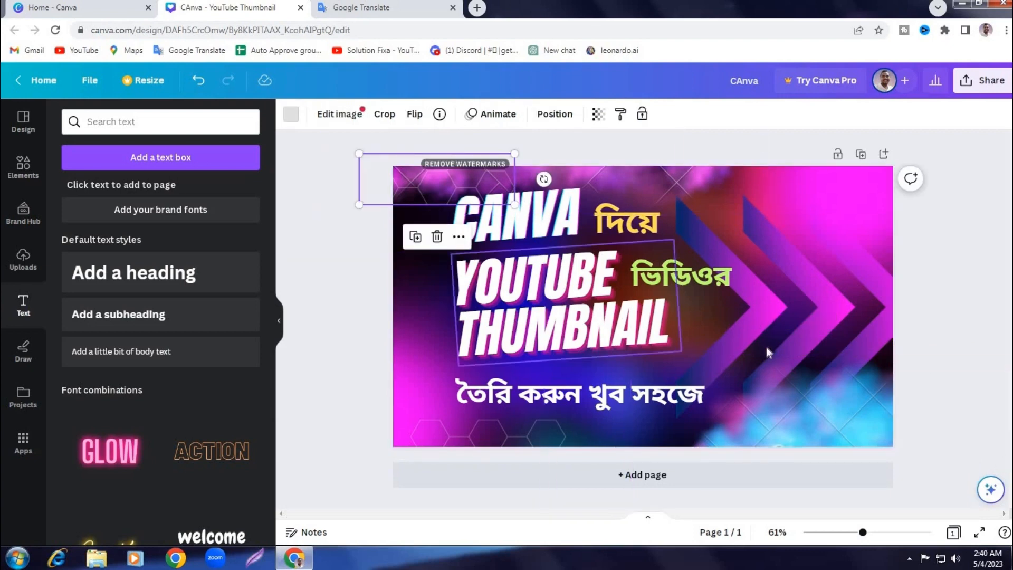
# Step: Add the uploaded glowing cyan ring image and place it in the thumbnail's lower-right area
pyautogui.click(25, 268)
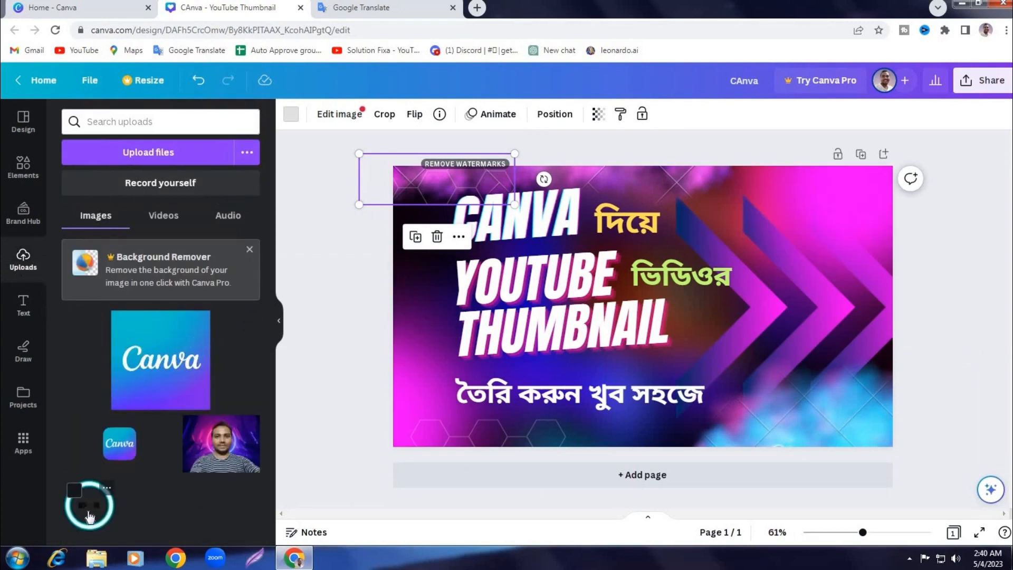
pyautogui.click(90, 517)
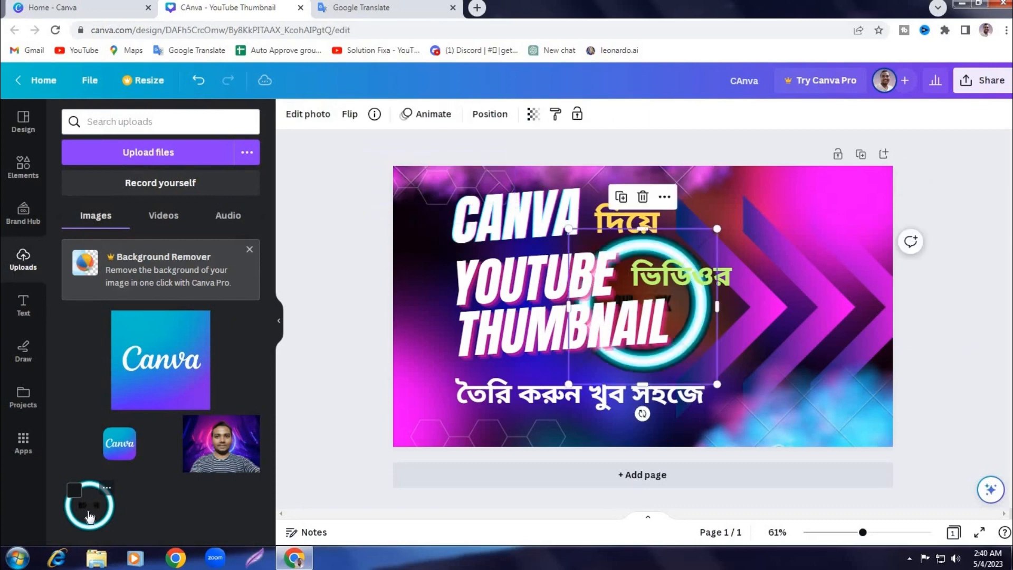
pyautogui.moveTo(702, 345); pyautogui.dragTo(832, 384)
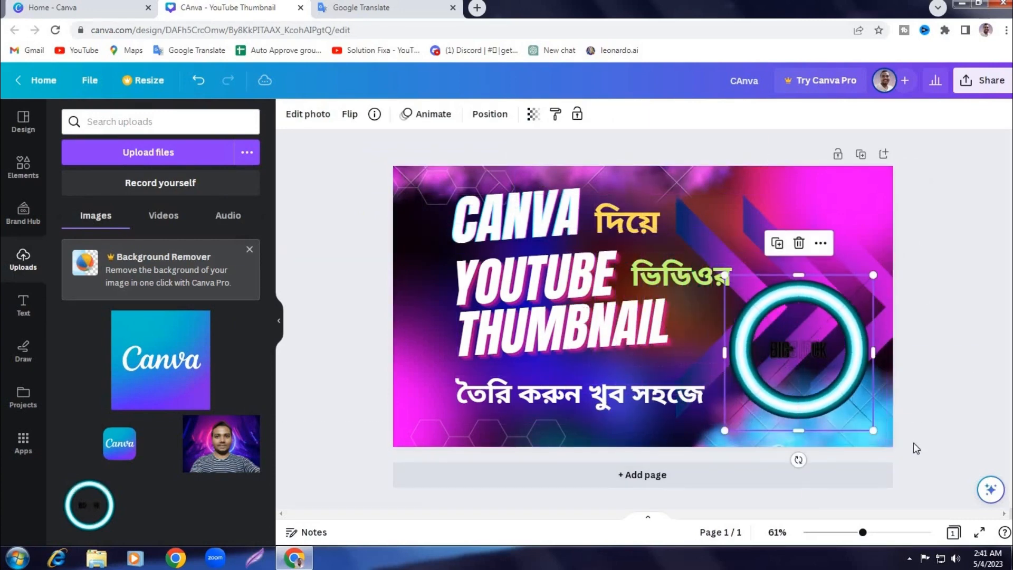
# Step: Enlarge the glowing ring to about 561 × 585 and fit it into the thumbnail's lower-right corner
pyautogui.moveTo(874, 432); pyautogui.dragTo(899, 457)
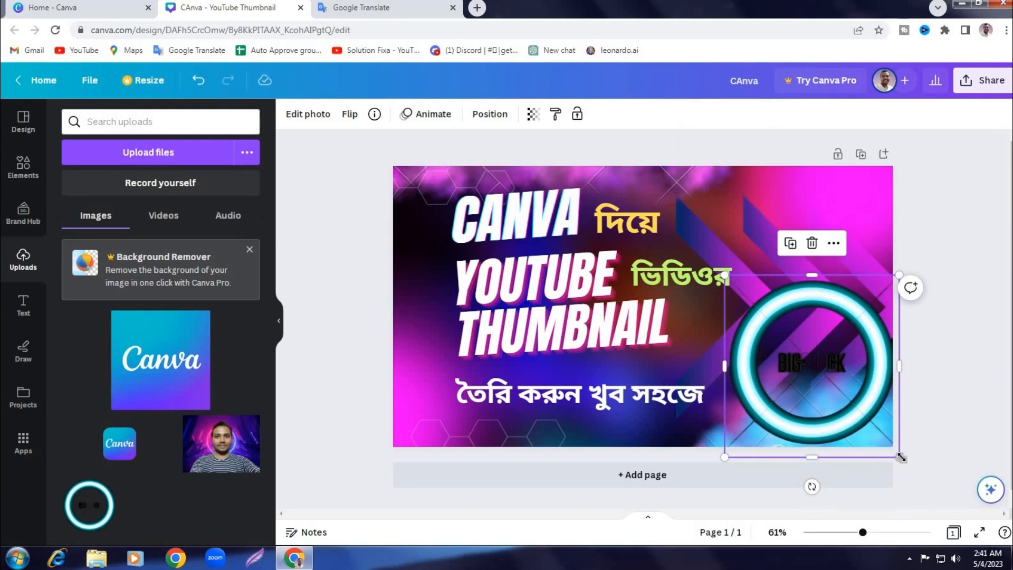
pyautogui.moveTo(901, 457); pyautogui.dragTo(927, 481)
pyautogui.moveTo(864, 419); pyautogui.dragTo(850, 408)
pyautogui.moveTo(912, 470); pyautogui.dragTo(928, 490)
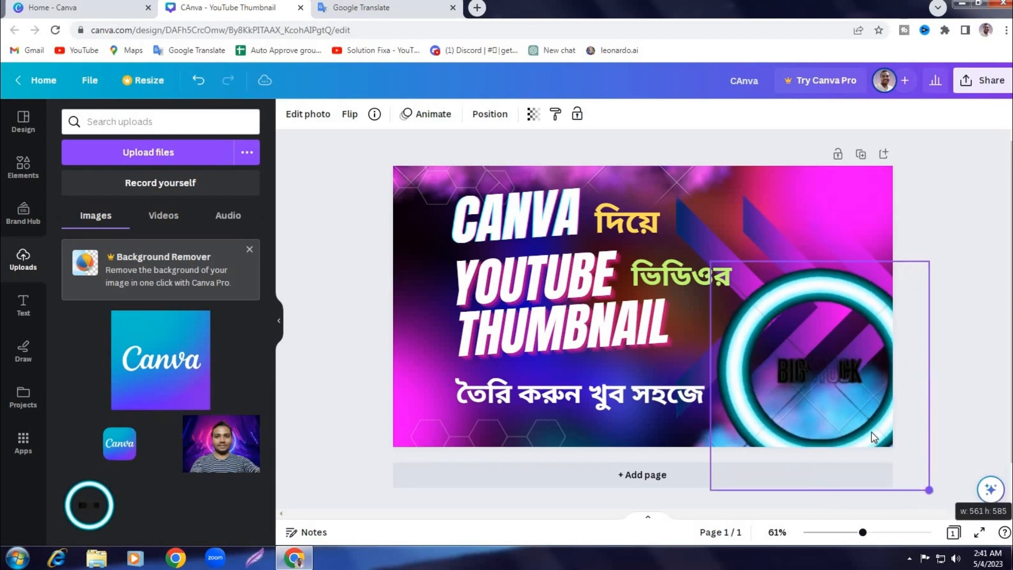
pyautogui.moveTo(868, 422); pyautogui.dragTo(861, 414)
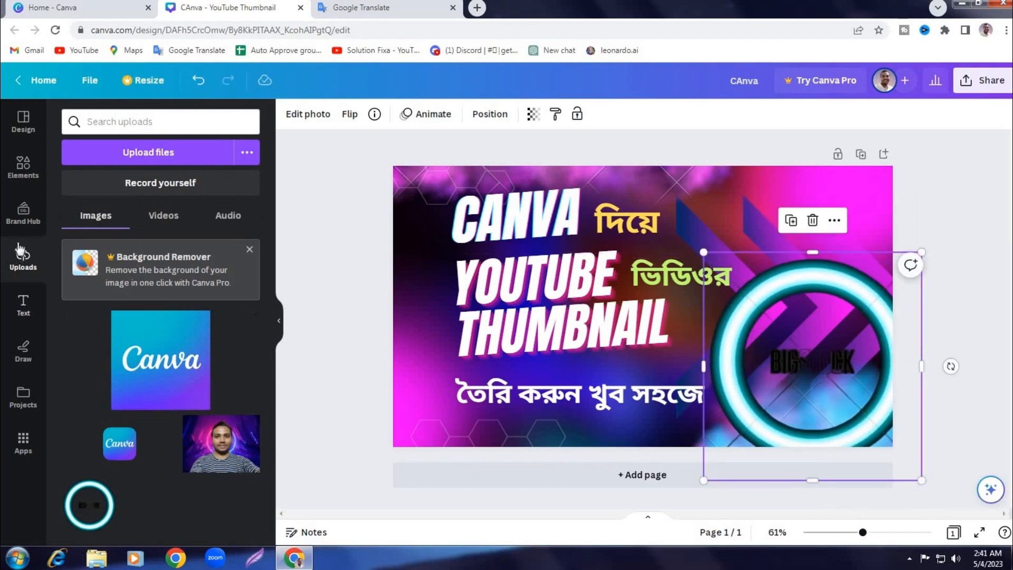
# Step: Place a circular photo frame inside the glowing ring and fill it with the uploaded portrait photo
pyautogui.click(23, 166)
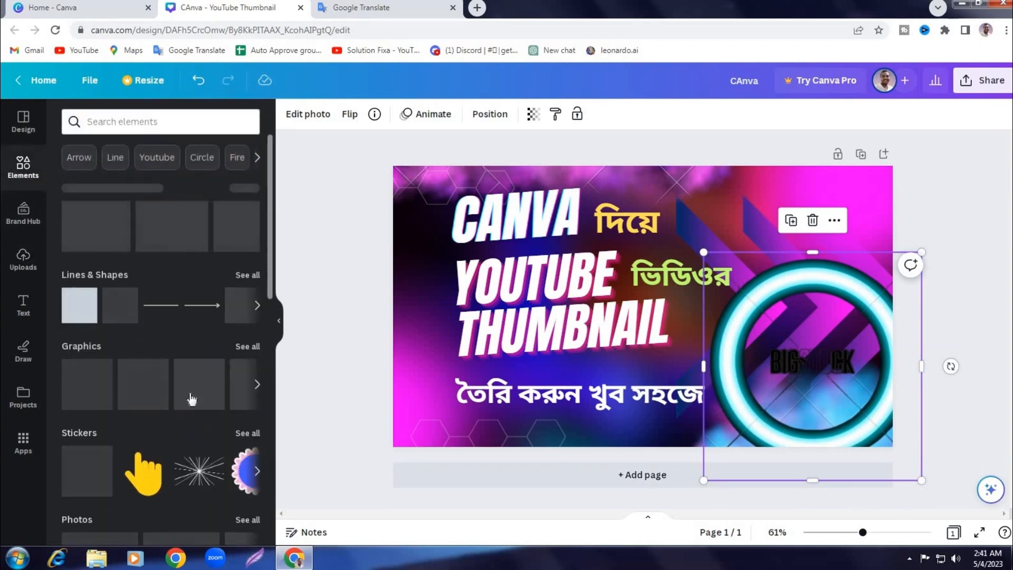
pyautogui.moveTo(89, 248); pyautogui.dragTo(779, 330)
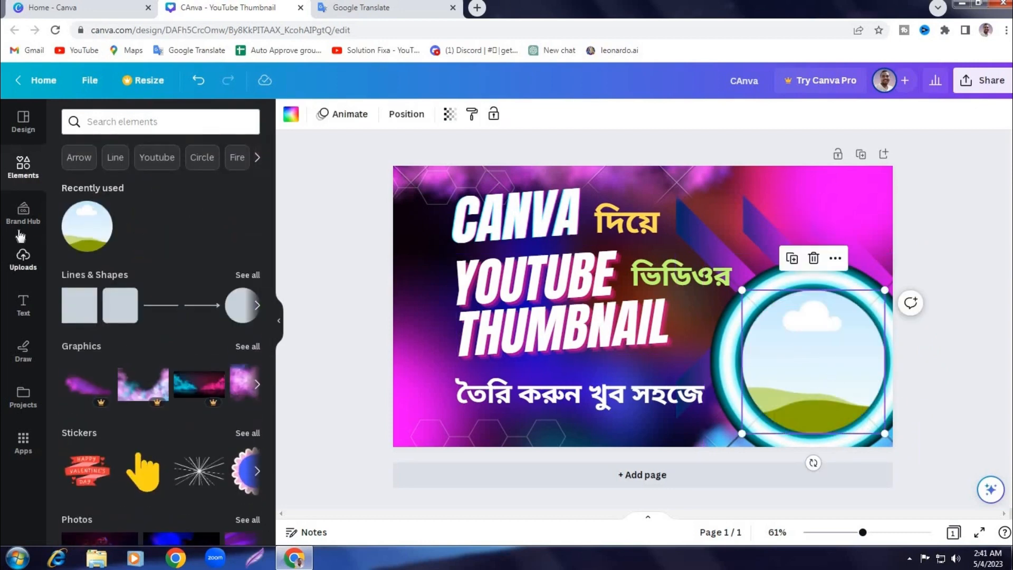
pyautogui.click(26, 264)
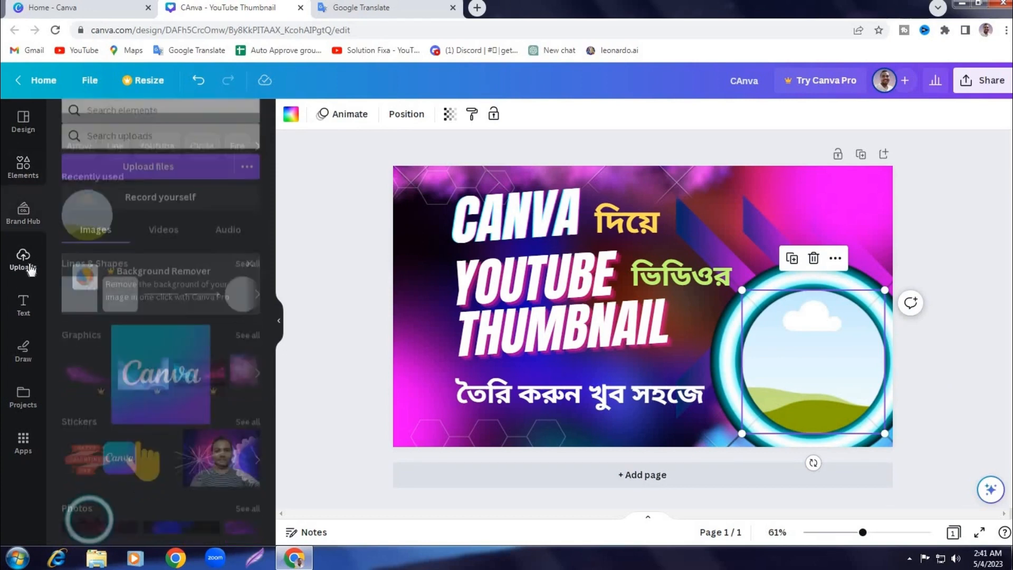
pyautogui.moveTo(219, 443); pyautogui.dragTo(748, 343)
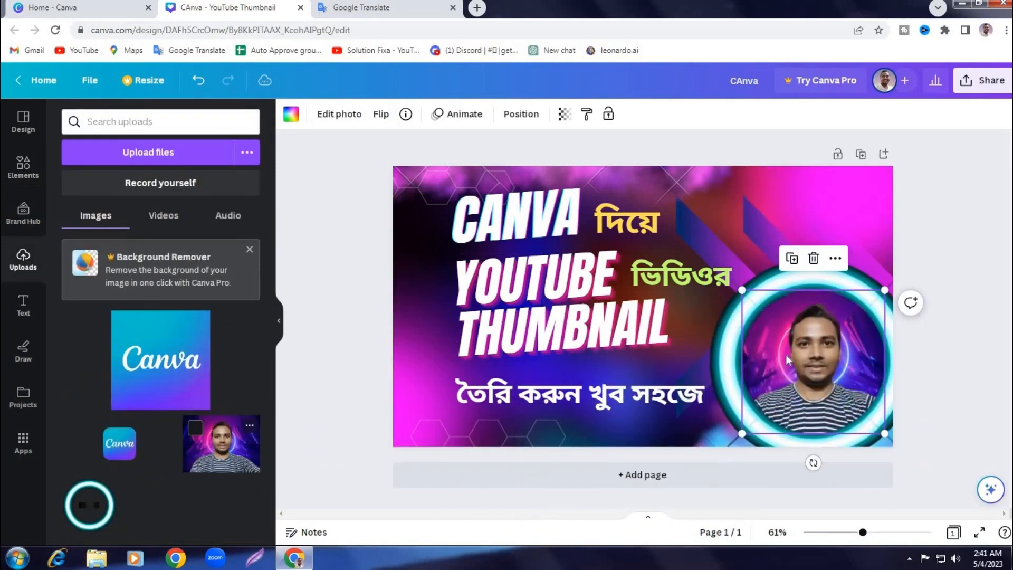
pyautogui.click(843, 211)
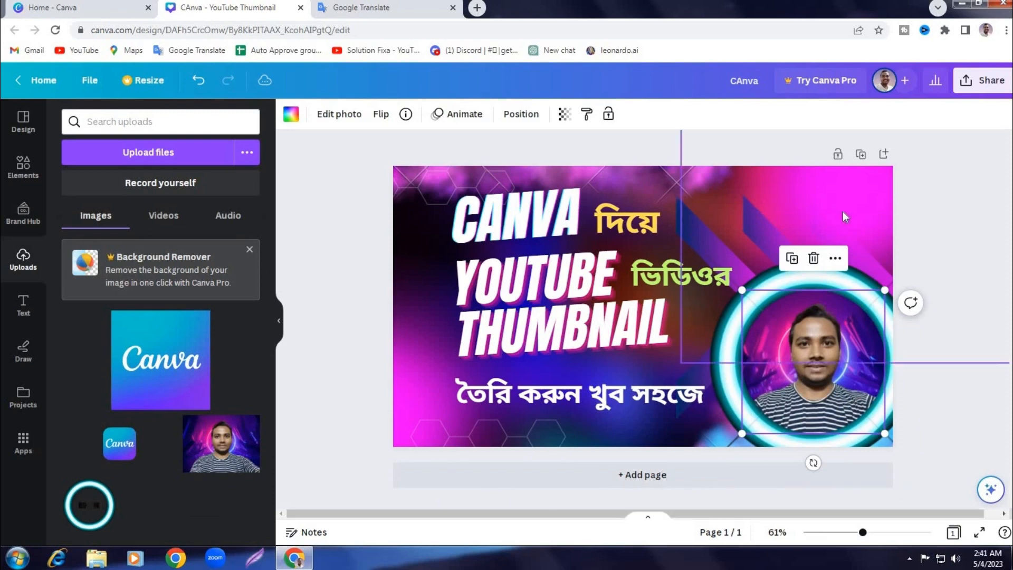
pyautogui.click(947, 280)
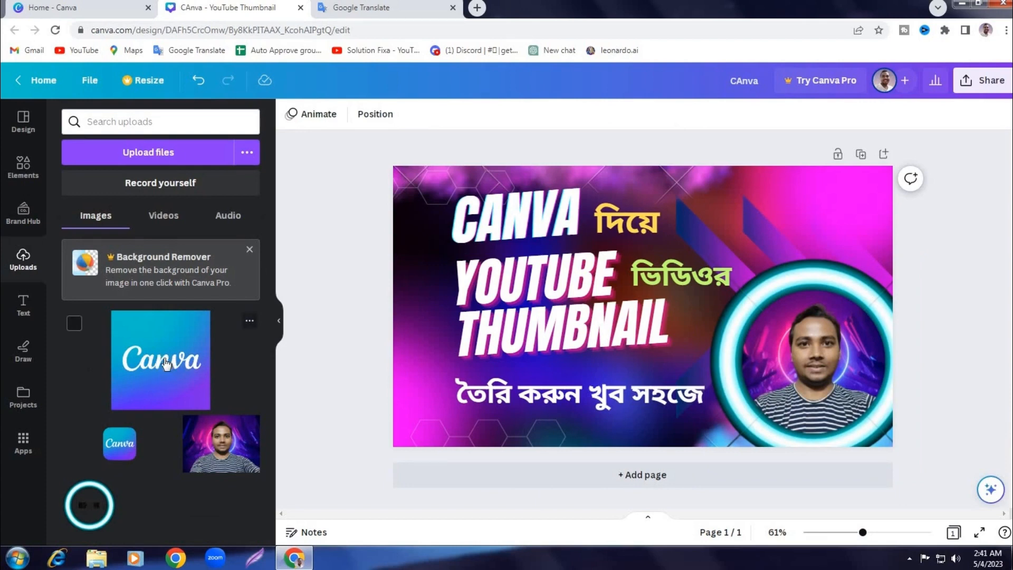
# Step: Add the uploaded square Canva logo, shrink it and place it in the thumbnail's upper-right area above the ring
pyautogui.moveTo(162, 361); pyautogui.dragTo(774, 222)
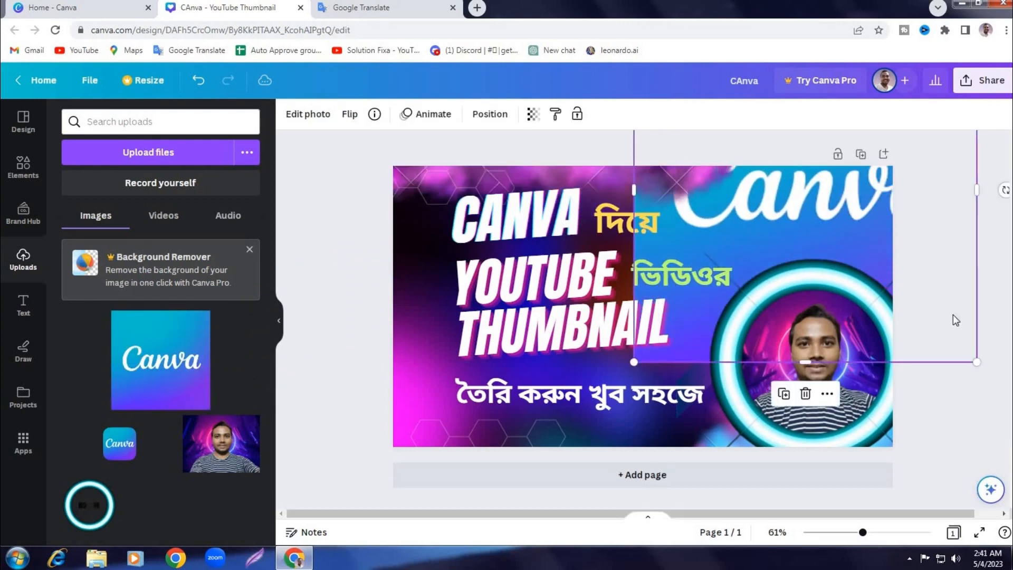
pyautogui.moveTo(974, 360); pyautogui.dragTo(870, 256)
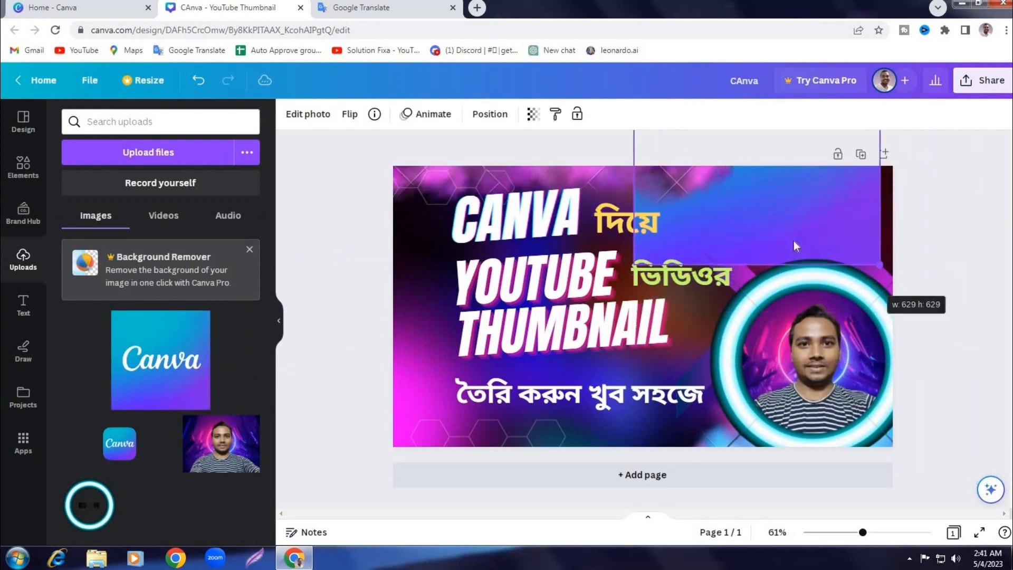
pyautogui.moveTo(772, 207); pyautogui.dragTo(823, 253)
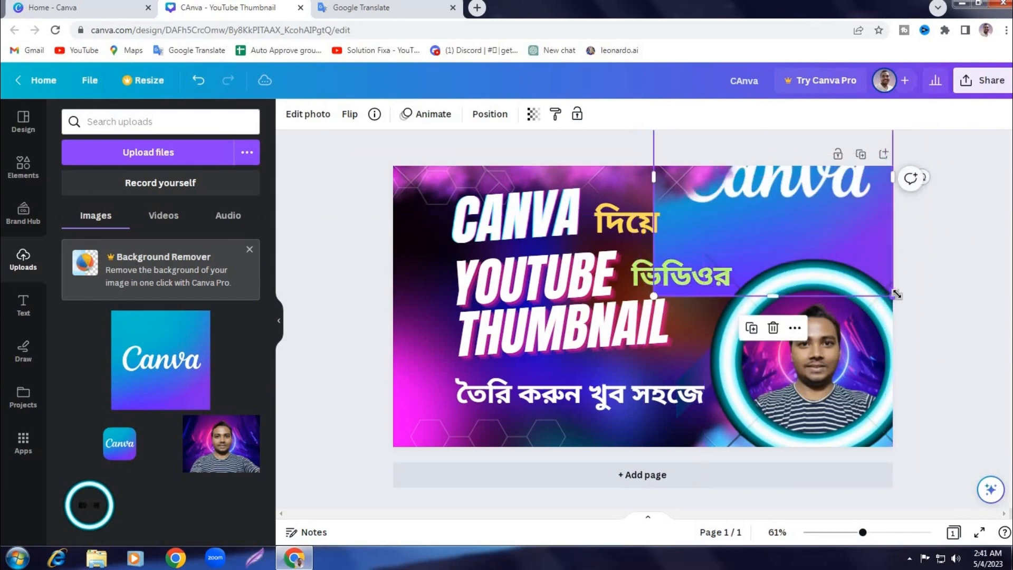
pyautogui.hotkey('ctrl', 'z')
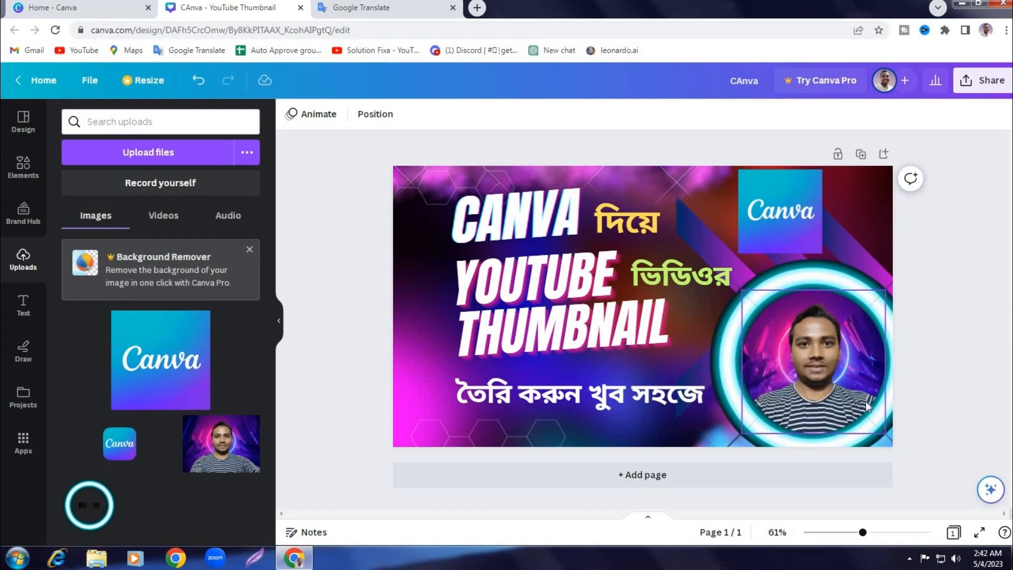
# Step: Shift the bottom Bengali line slightly right and the YOUTUBE THUMBNAIL title slightly left
pyautogui.click(527, 387)
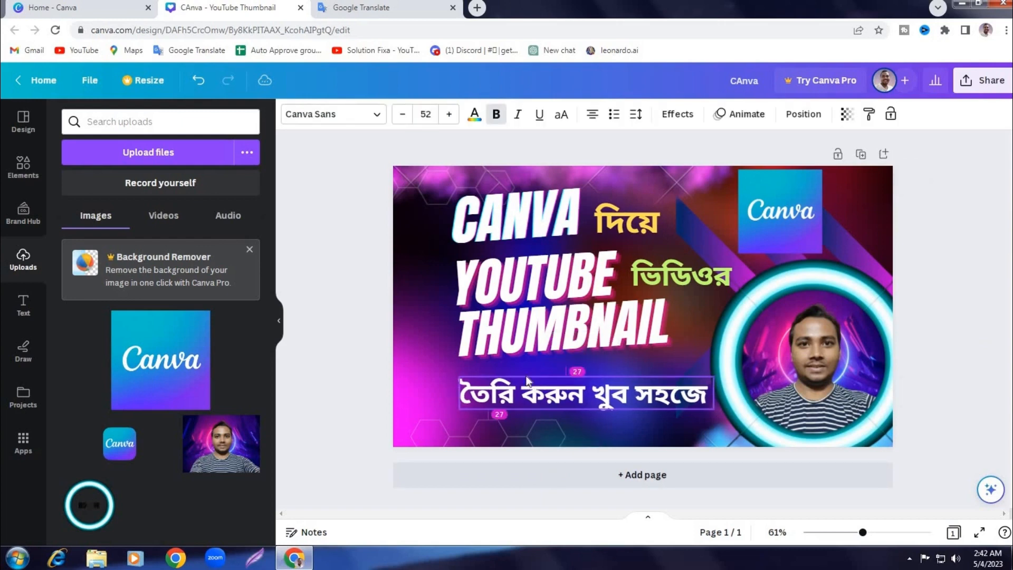
pyautogui.moveTo(529, 311); pyautogui.dragTo(521, 308)
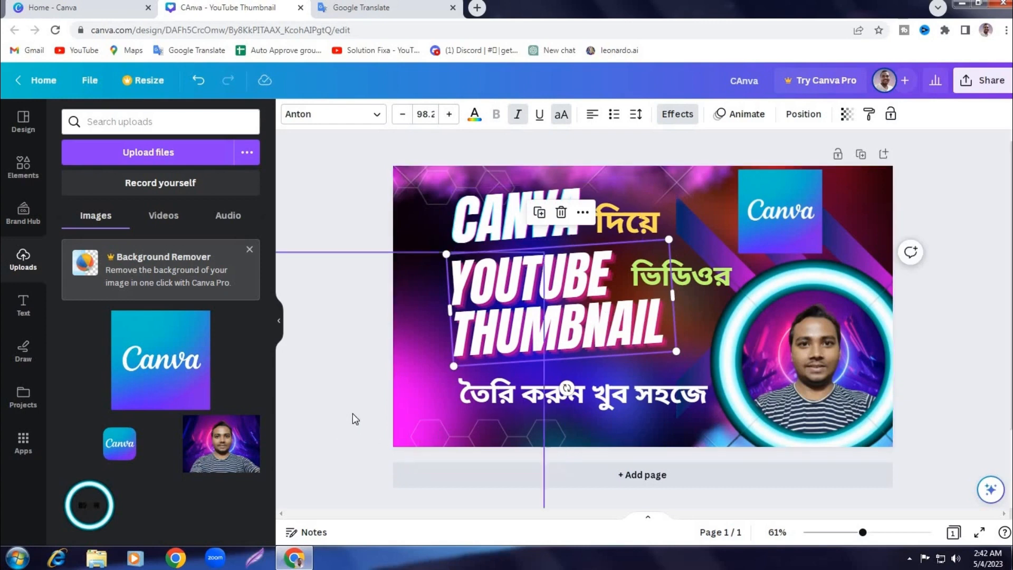
pyautogui.click(322, 406)
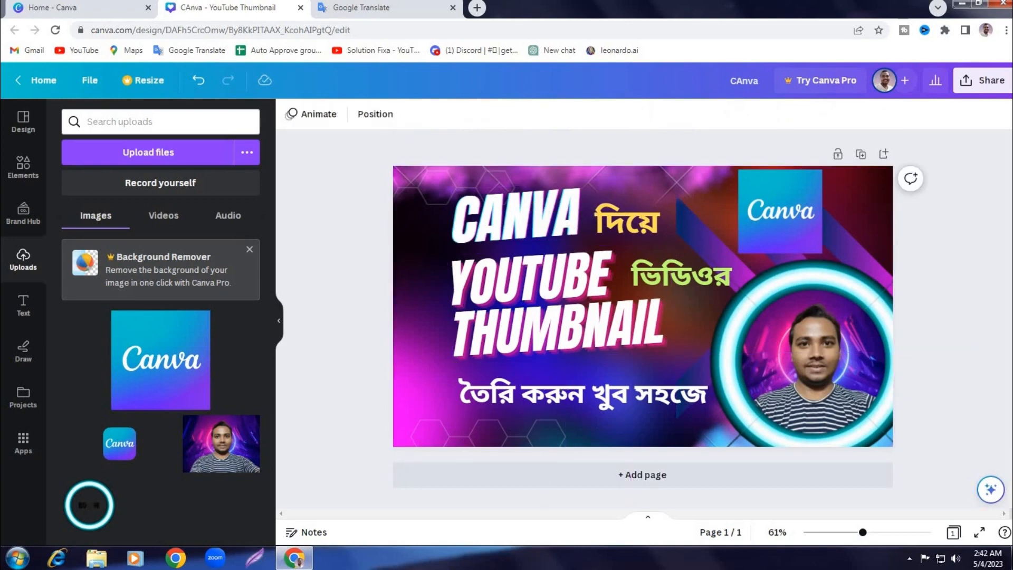
# Step: Try to download the thumbnail as a JPG at 1,280 × 720 px, then dismiss the download options
pyautogui.click(981, 85)
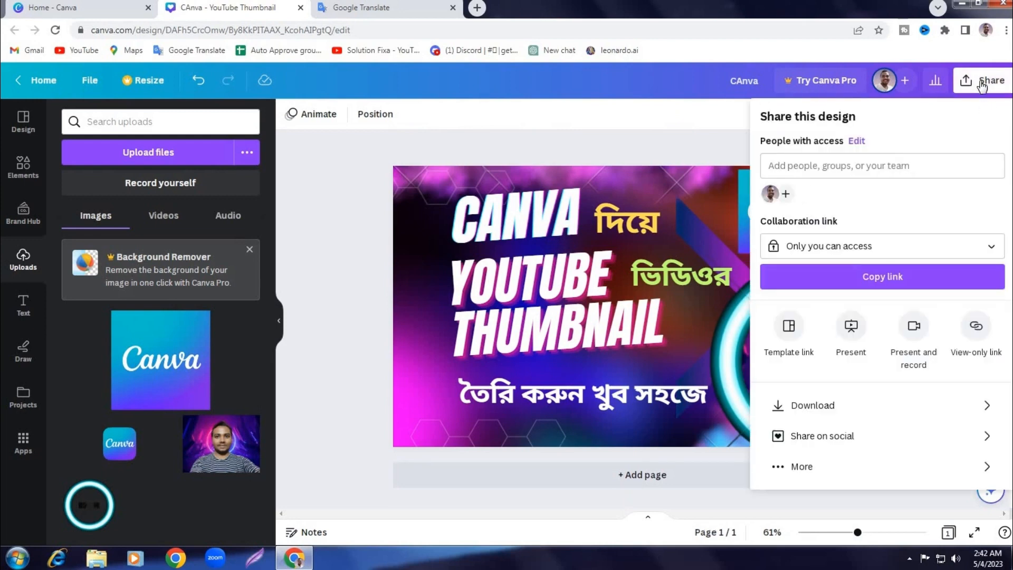
pyautogui.click(827, 407)
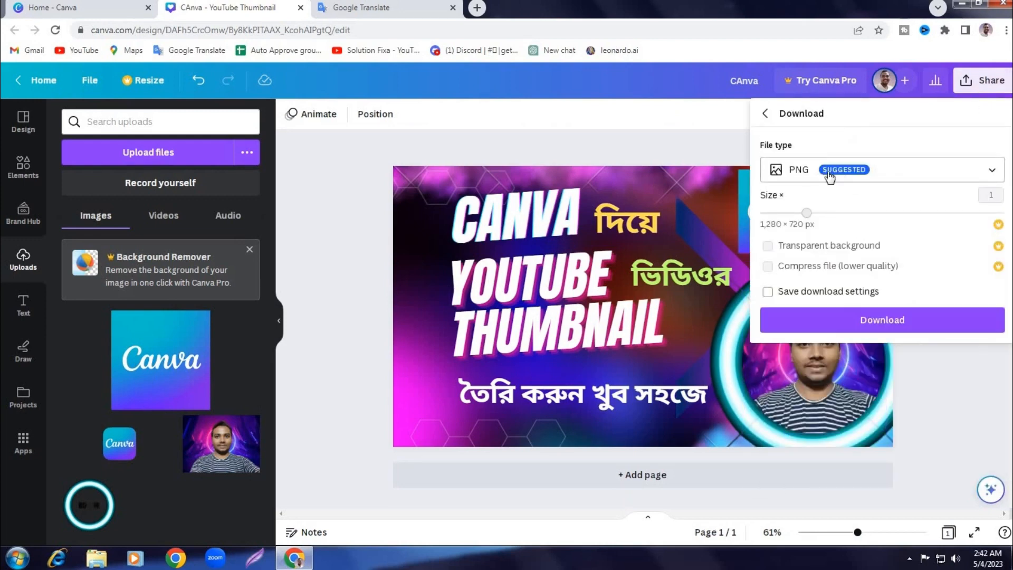
pyautogui.click(903, 174)
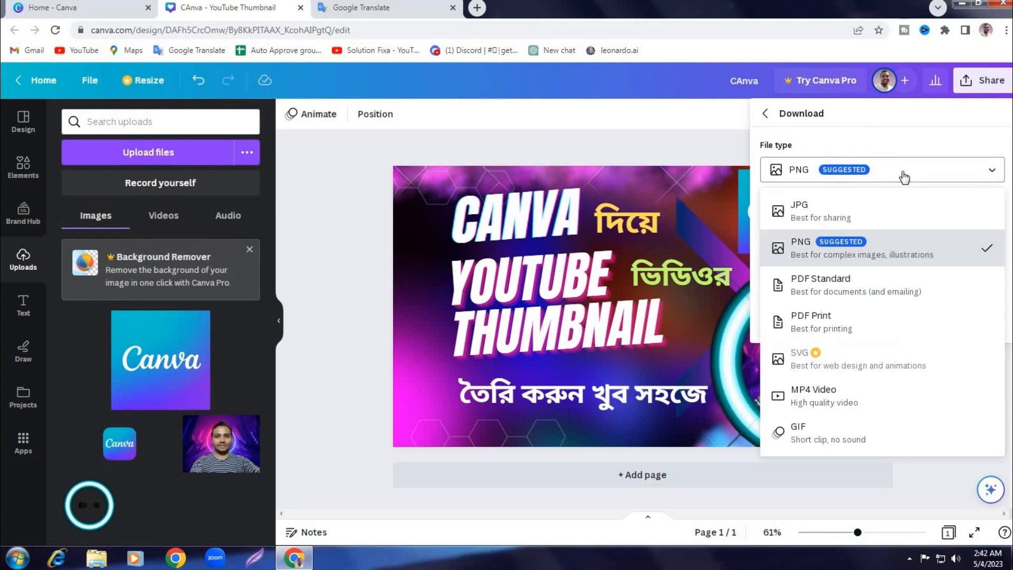
pyautogui.click(832, 211)
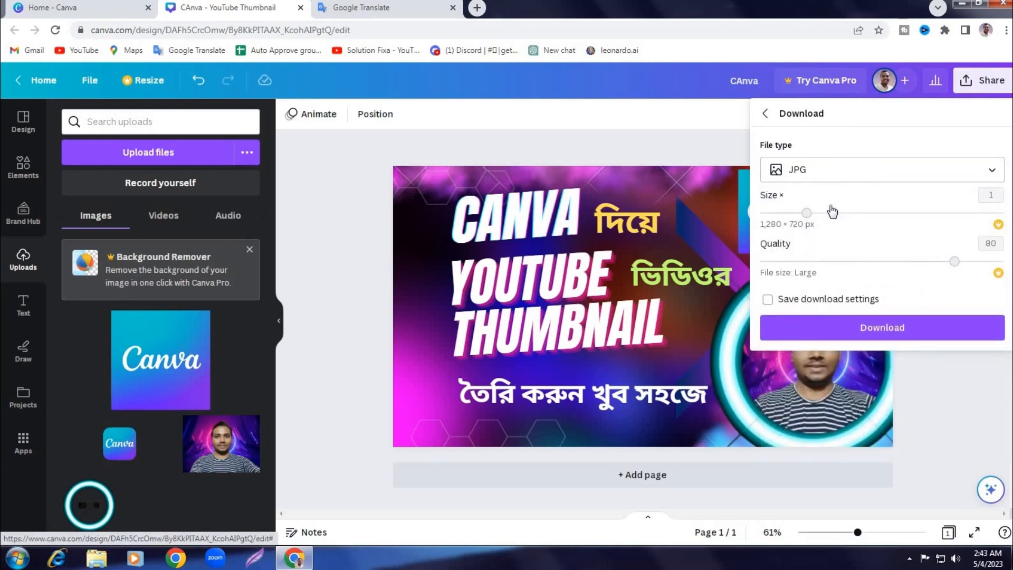
pyautogui.click(871, 175)
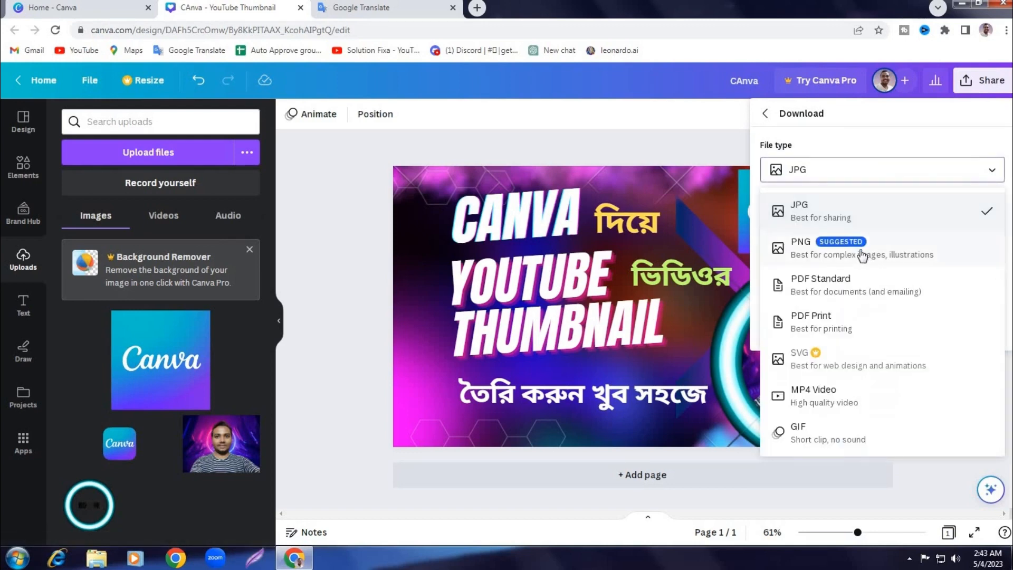
pyautogui.click(868, 175)
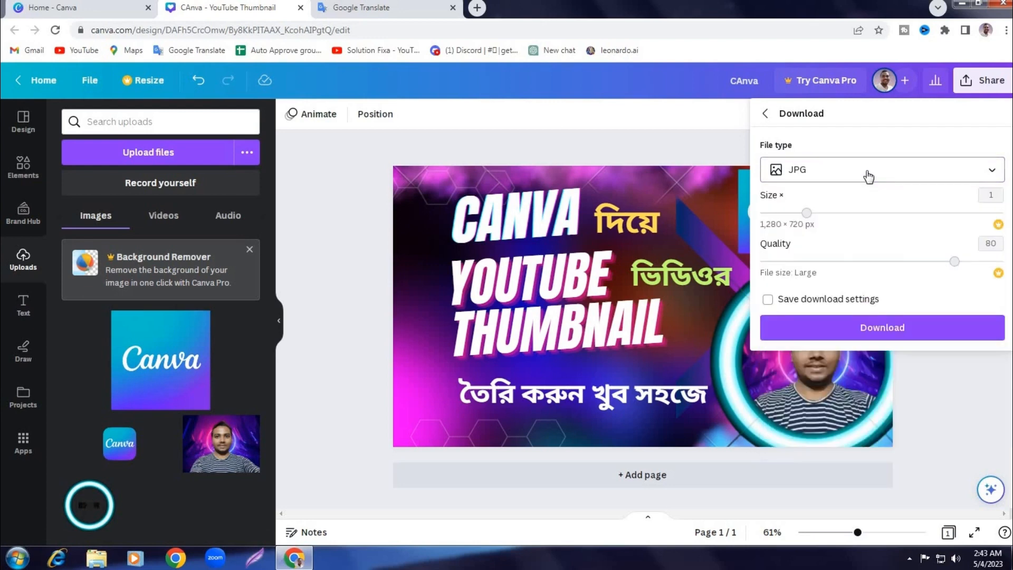
pyautogui.click(897, 328)
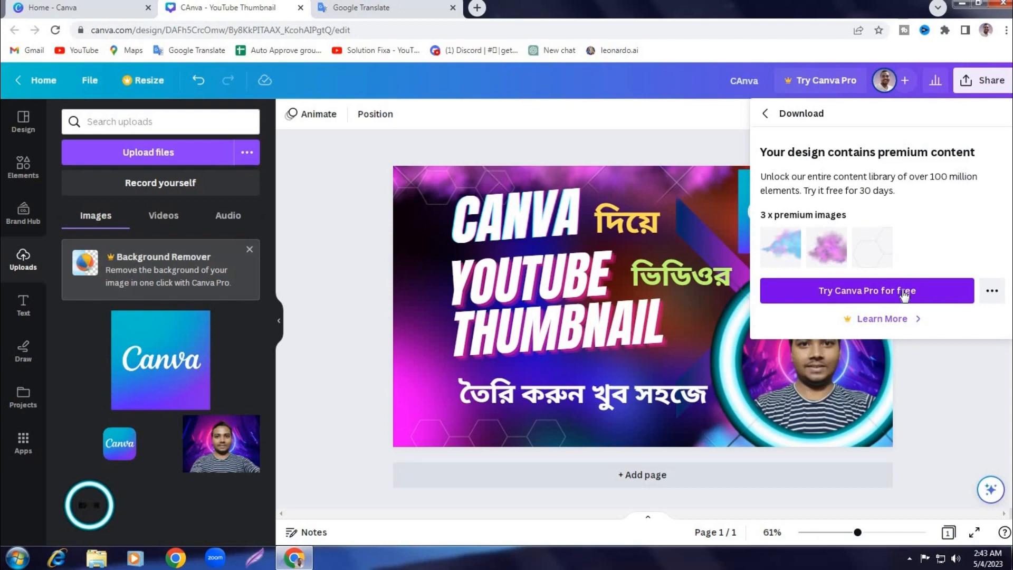
pyautogui.click(960, 420)
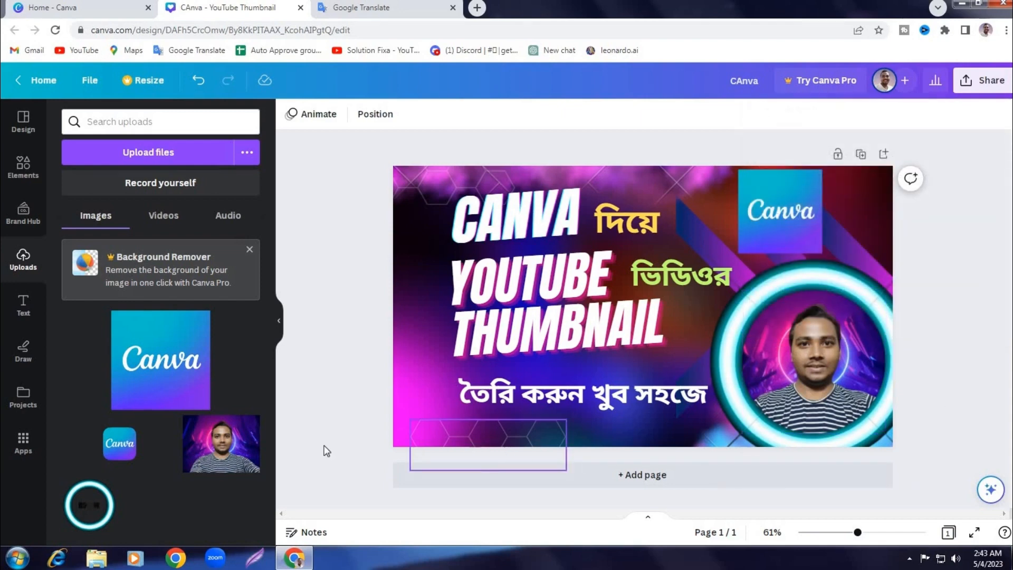